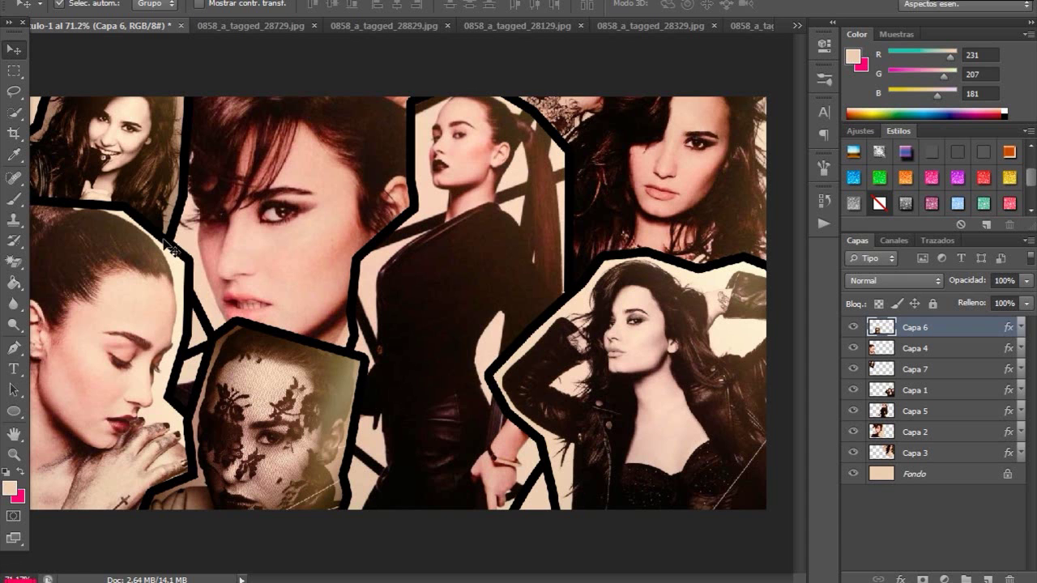
# - Open the COMO SE HACE tutorials folder and the requested collage screenshot PNG
pyautogui.click(187, 530)
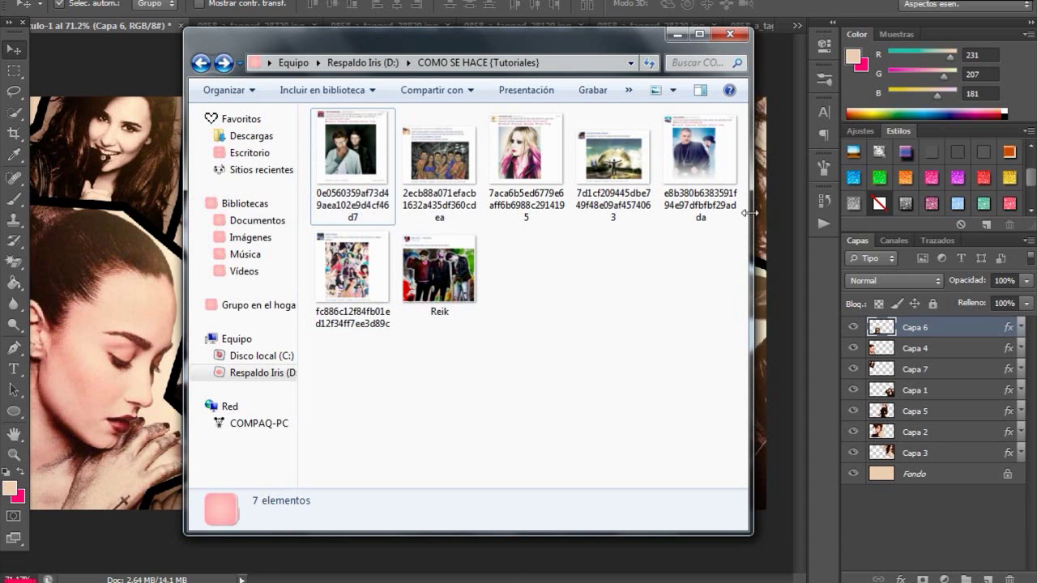
pyautogui.click(369, 278)
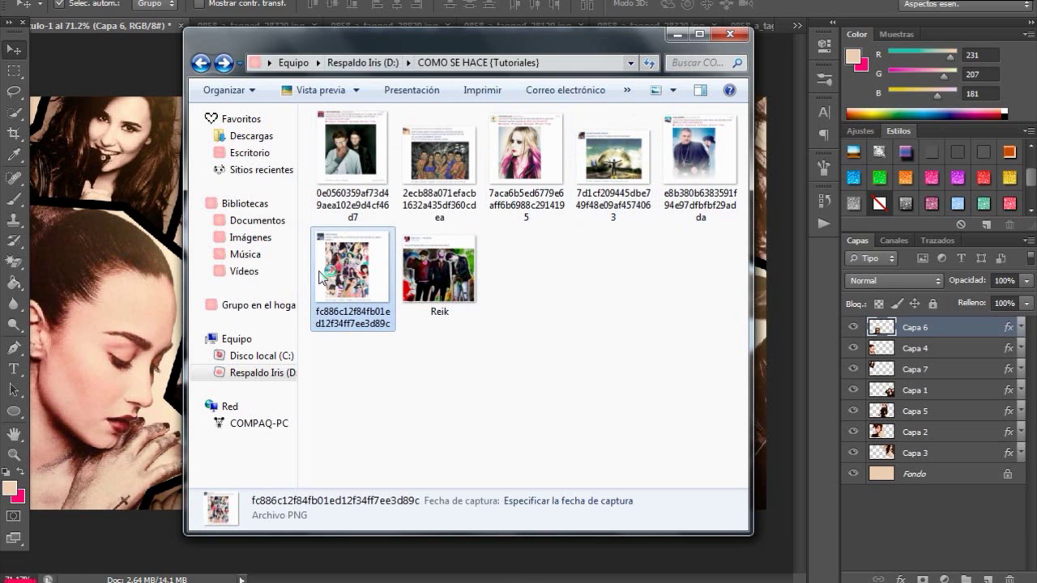
pyautogui.doubleClick(369, 278)
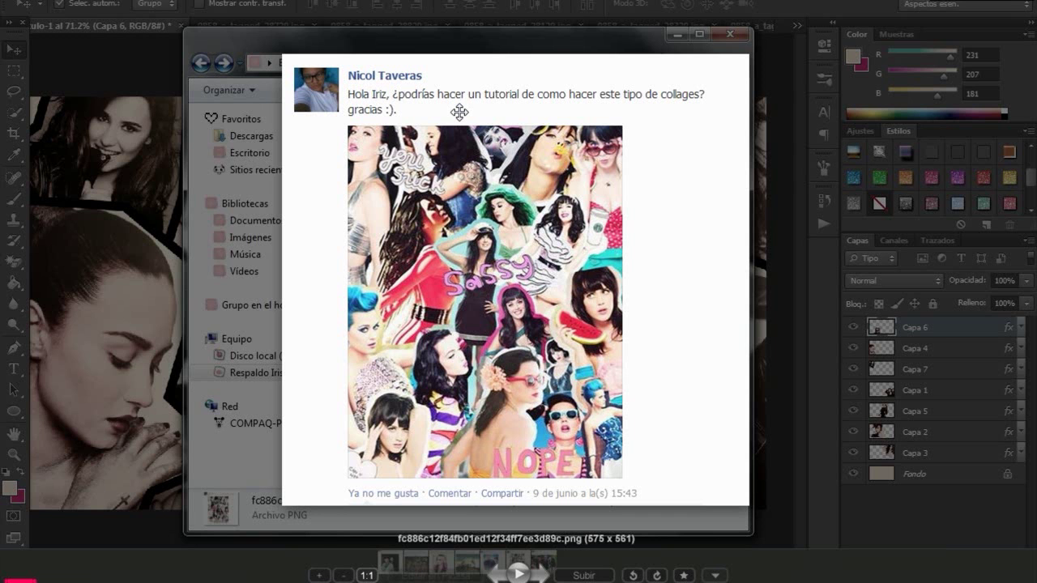
# - Look over the collage request screenshot, then close the tutorials folder window
pyautogui.scroll(5, 527, 284)
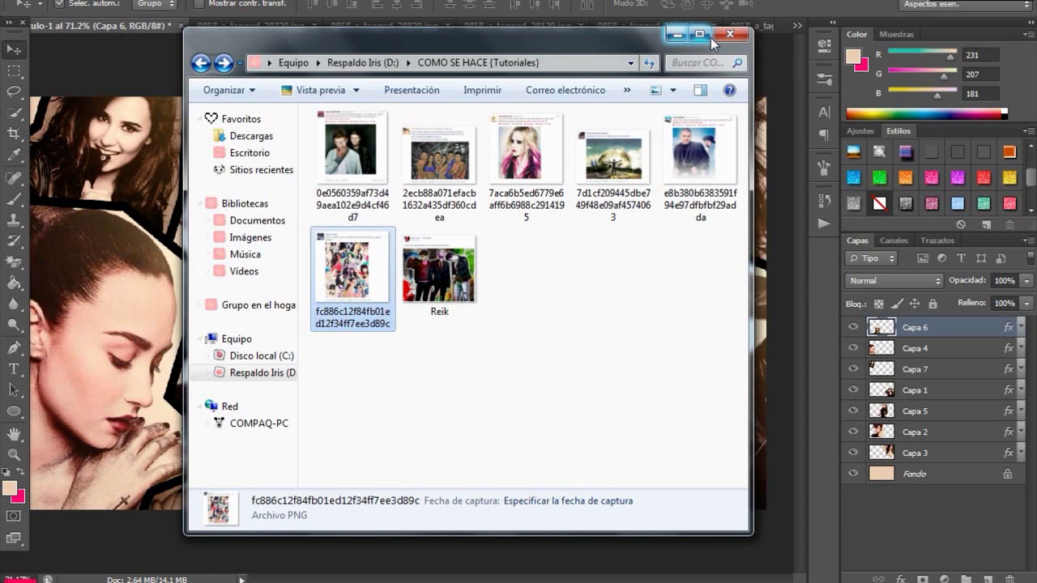
pyautogui.click(715, 37)
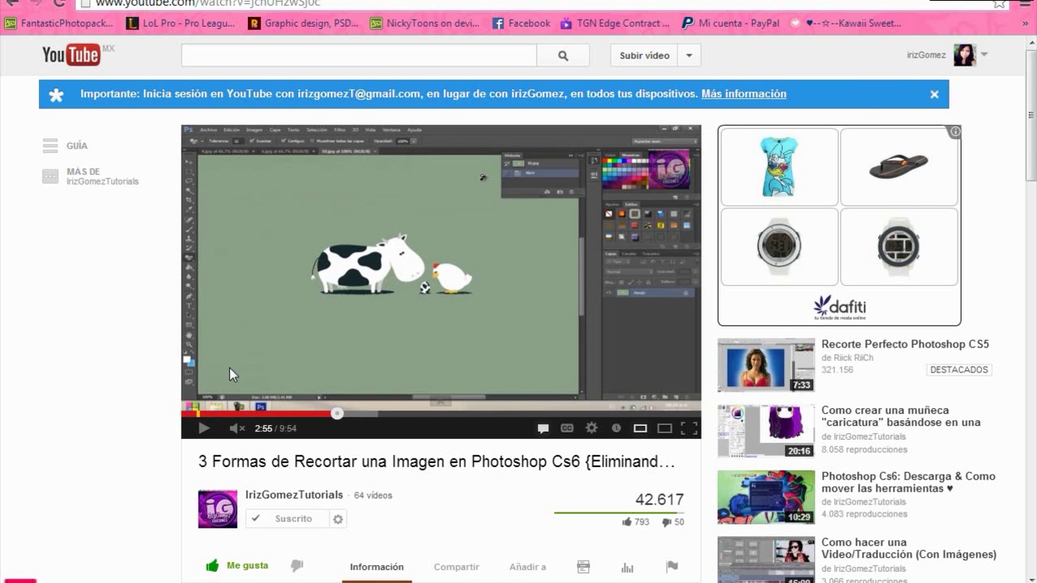
# - Scroll the cut-out tutorial page, then go back to the Demi Lovato 75 photopack page
pyautogui.scroll(-2, 229, 367)
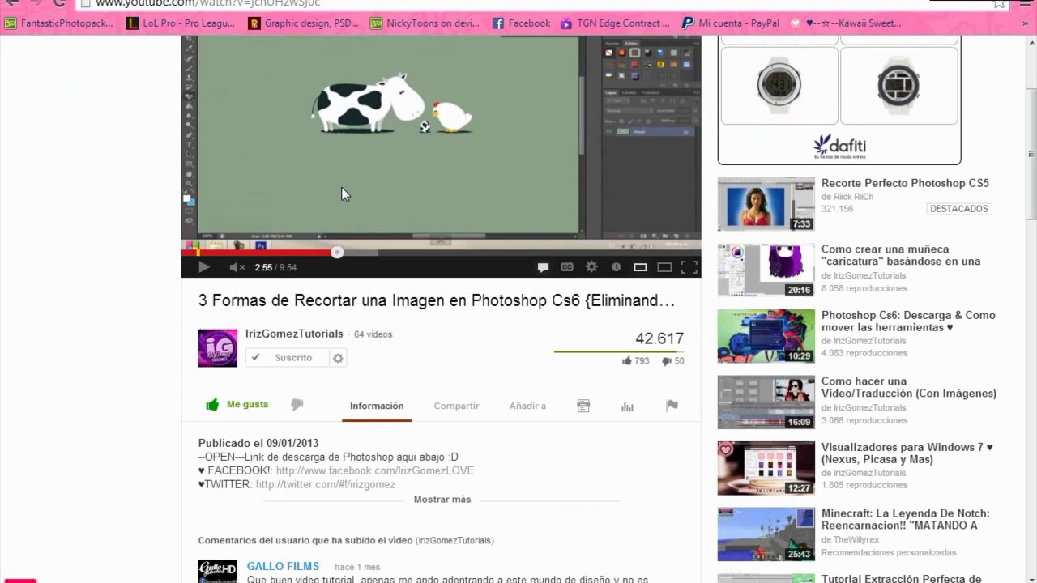
pyautogui.hotkey('alt', 'Left')
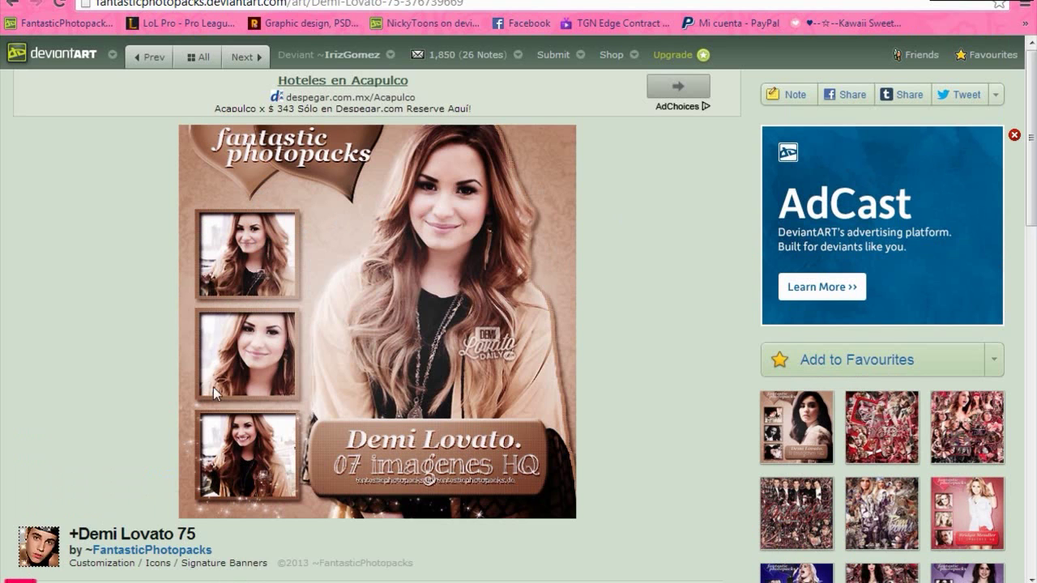
# - Read through the Demi Lovato 75 photopack page, briefly checking the YouTube tutorial tab
pyautogui.scroll(-2, 78, 451)
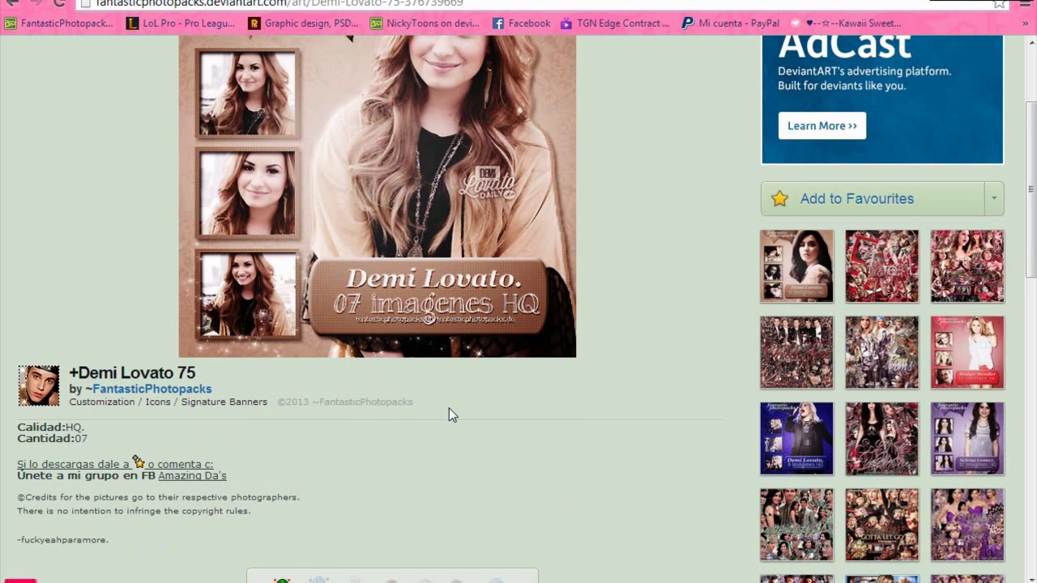
pyautogui.scroll(2, 449, 408)
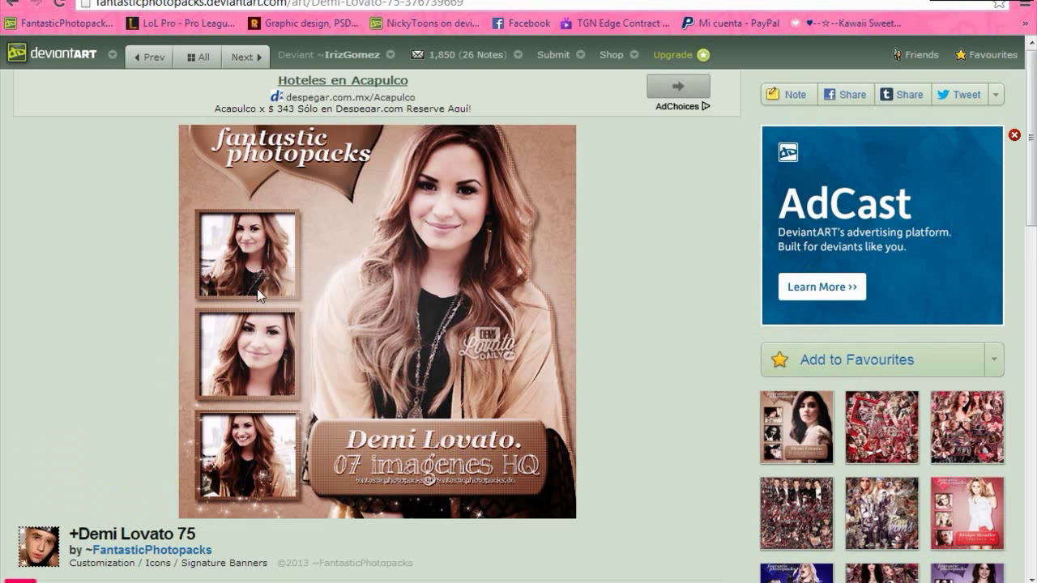
pyautogui.scroll(-3, 611, 429)
pyautogui.scroll(-3, 359, 319)
pyautogui.scroll(3, 358, 312)
pyautogui.scroll(3, 364, 259)
pyautogui.hotkey('ctrl', 'Tab')
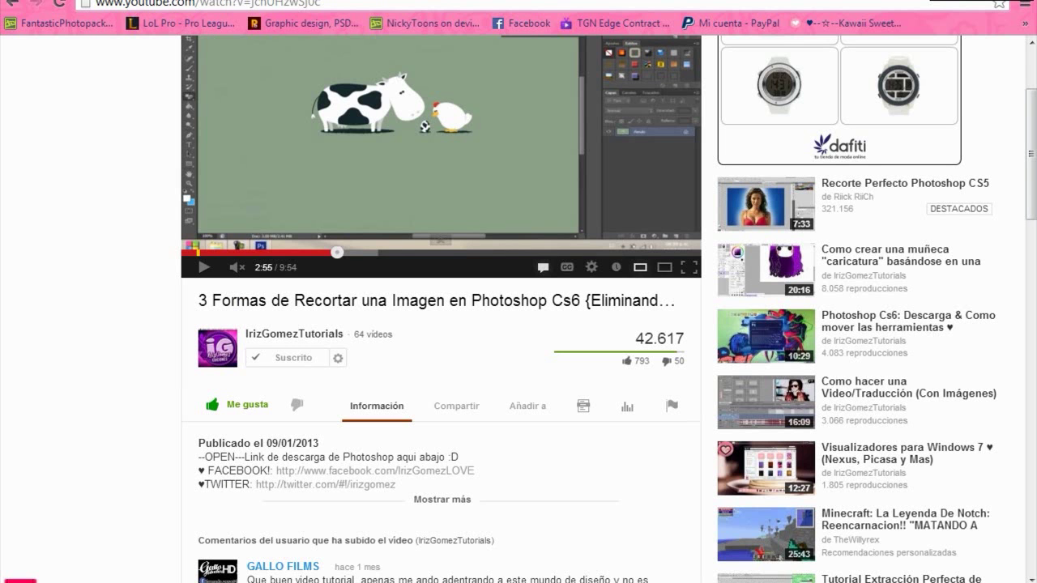
pyautogui.hotkey('ctrl', 'shift', 'Tab')
pyautogui.scroll(-2, 612, 403)
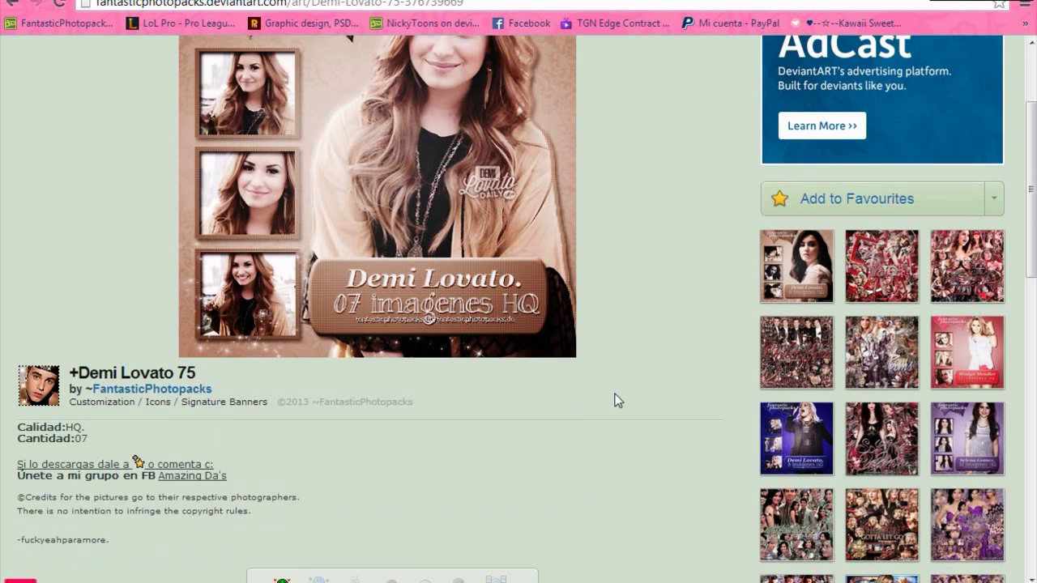
pyautogui.scroll(2, 618, 398)
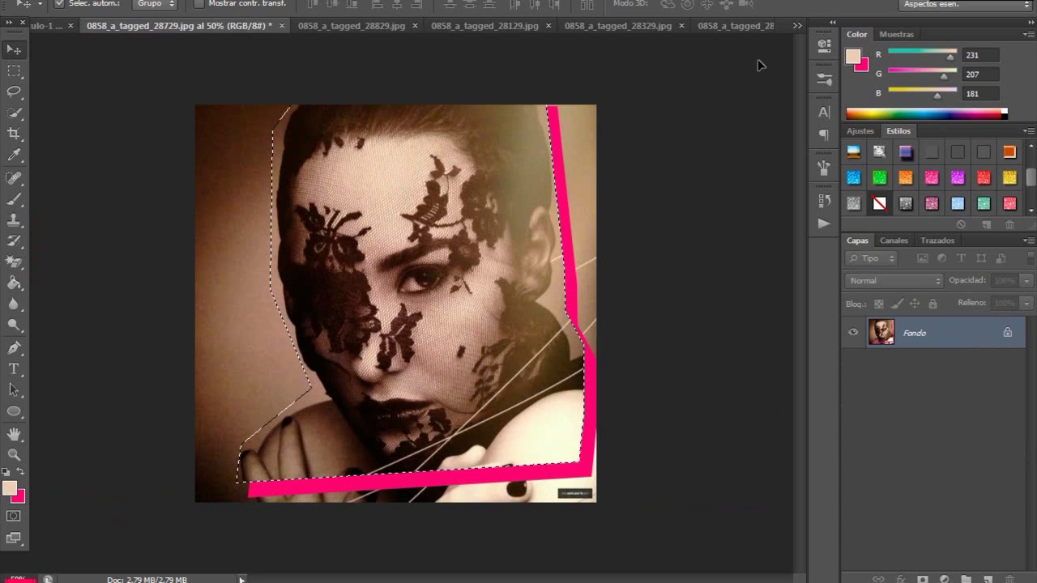
pyautogui.click(737, 21)
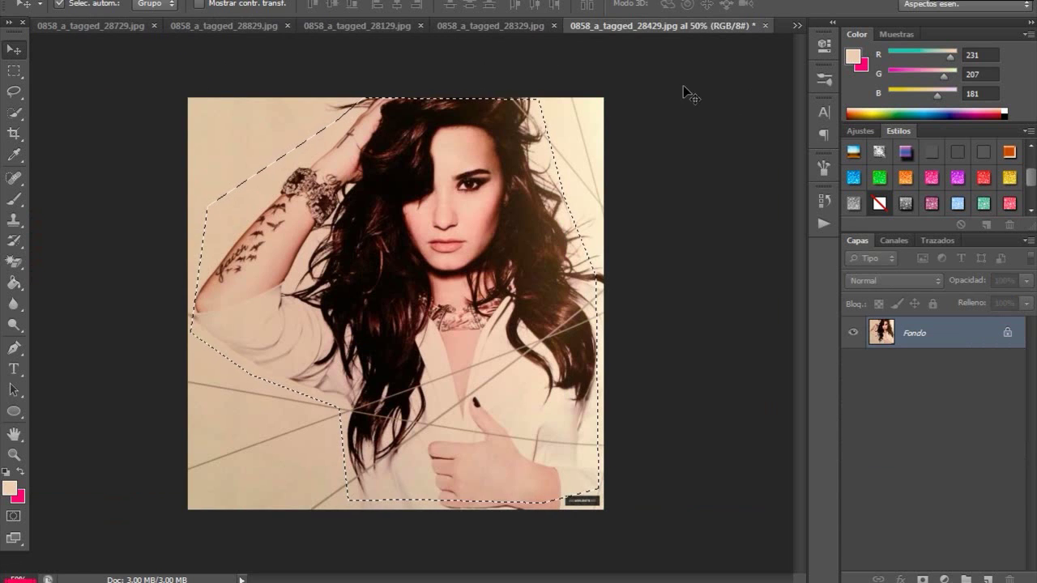
pyautogui.click(429, 27)
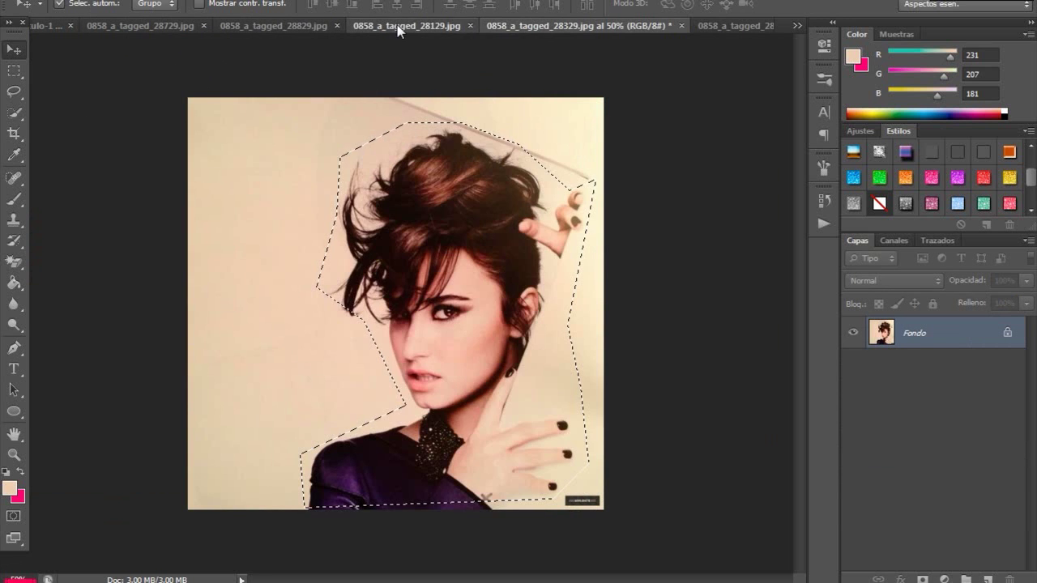
pyautogui.click(398, 28)
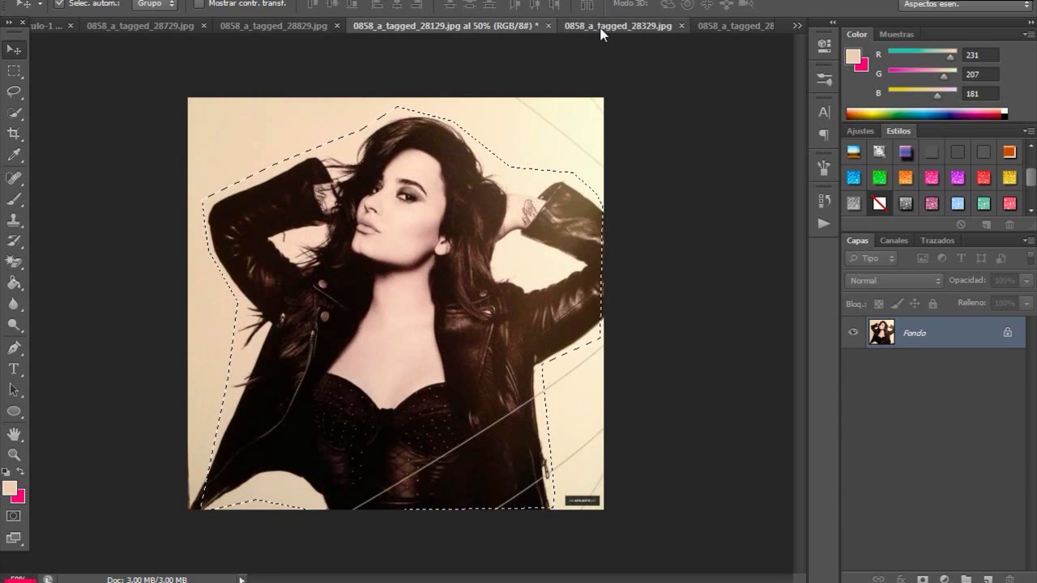
pyautogui.click(600, 27)
pyautogui.click(13, 347)
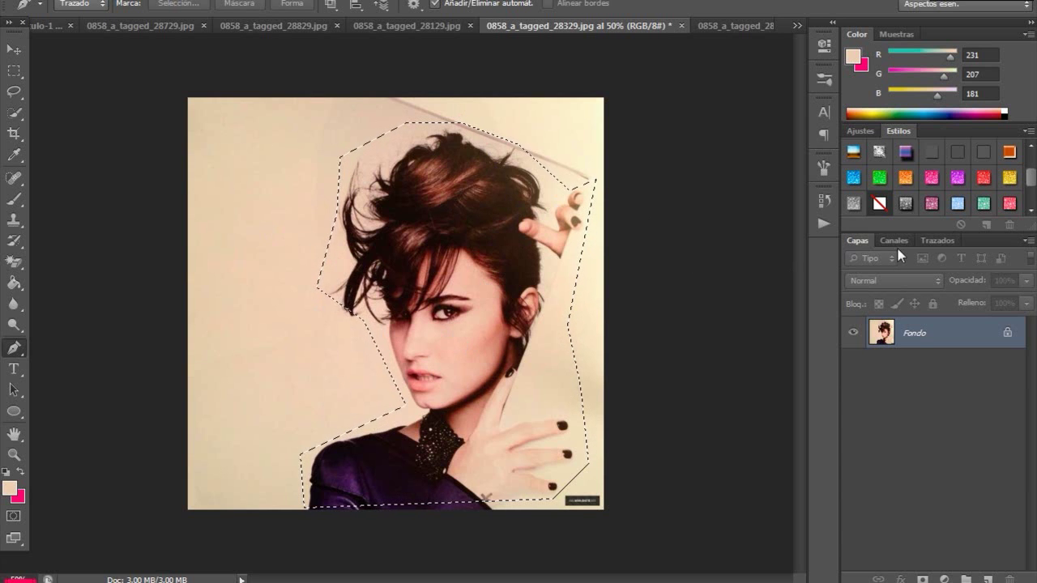
pyautogui.click(13, 47)
pyautogui.moveTo(535, 299); pyautogui.dragTo(232, 104)
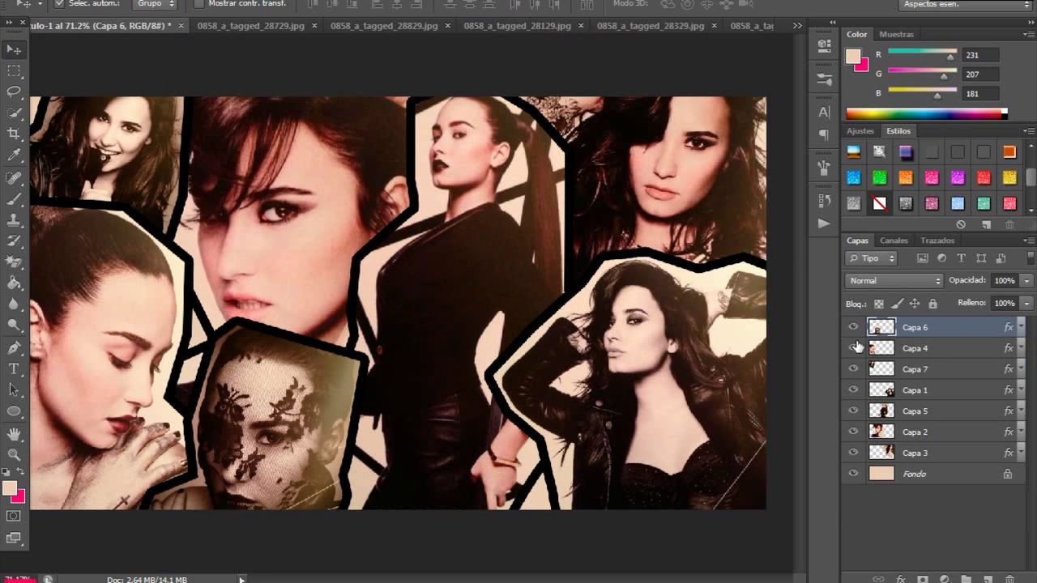
# - Select layers Capa 6 through Capa 3 and delete all the portrait layers
pyautogui.keyDown('shift'); pyautogui.click(918, 453); pyautogui.keyUp('shift')
pyautogui.press('Delete')
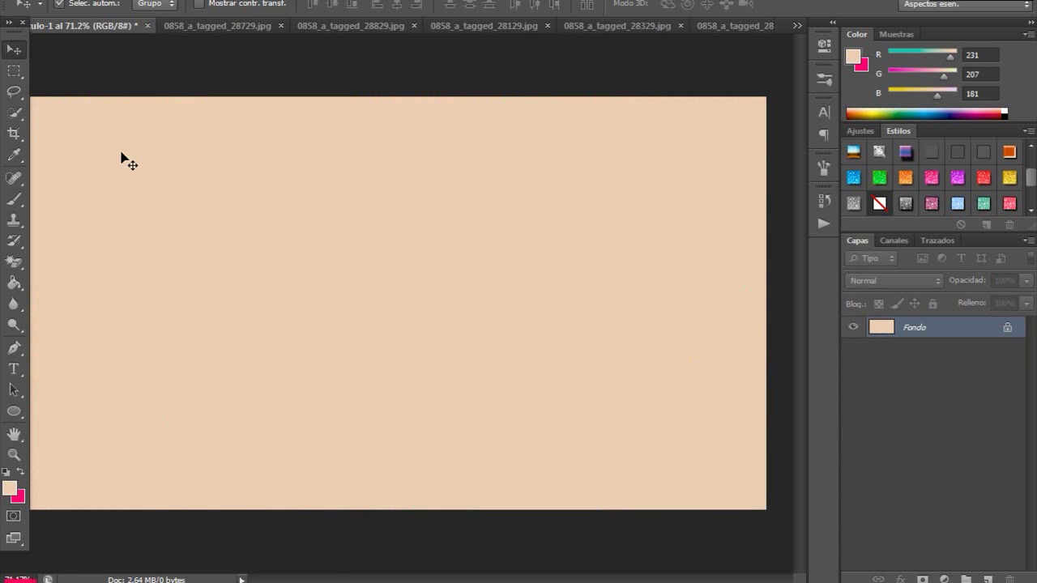
# - Check the canvas size in Imagen > Tamaño de imagen without changing it
pyautogui.click(171, 3)
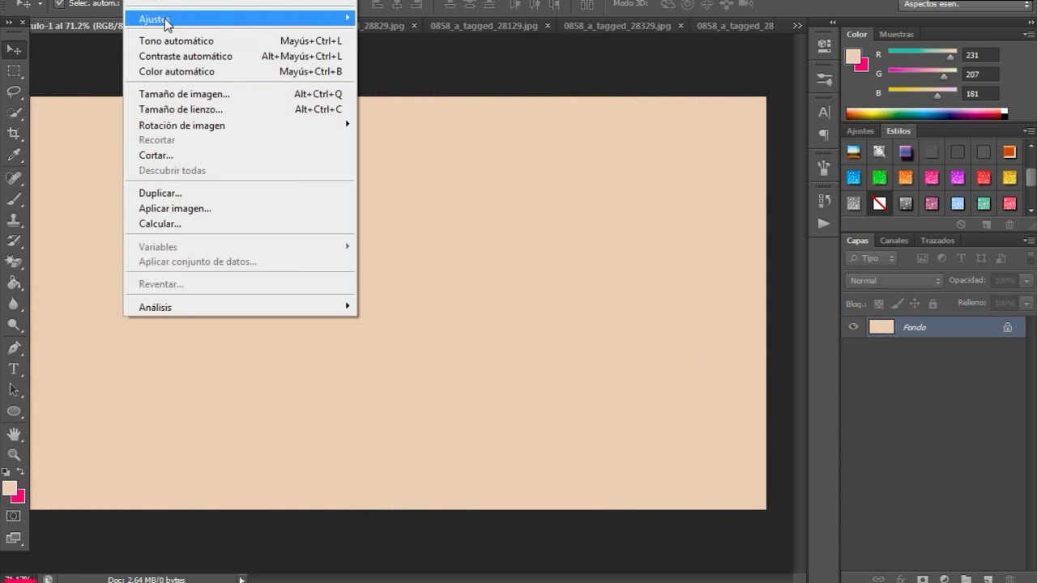
pyautogui.click(185, 94)
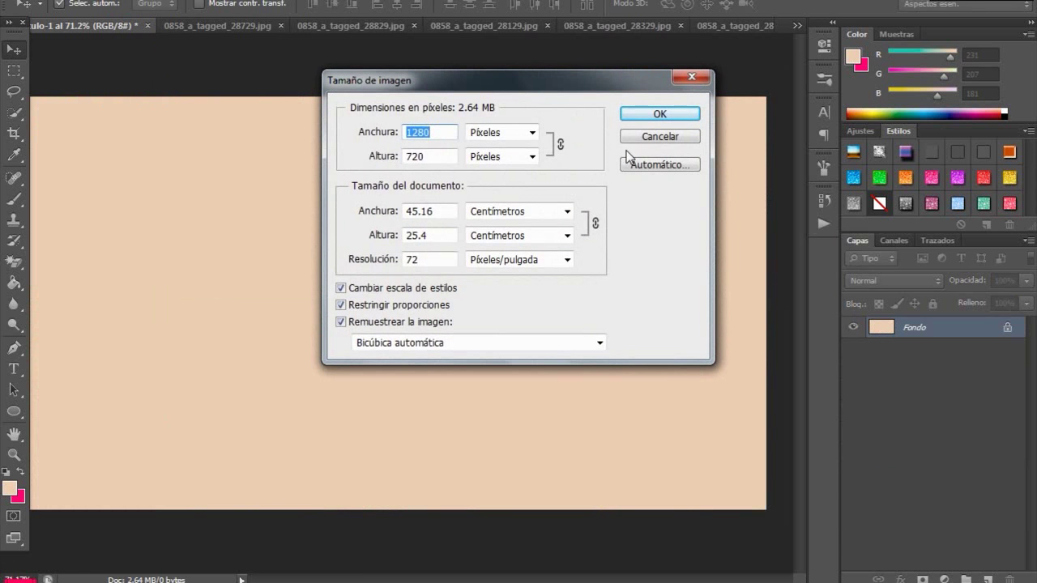
pyautogui.click(671, 138)
# - Fill the background with white #ffffff and bring up the 0858_a_tagged_28729.jpg photo
pyautogui.click(9, 489)
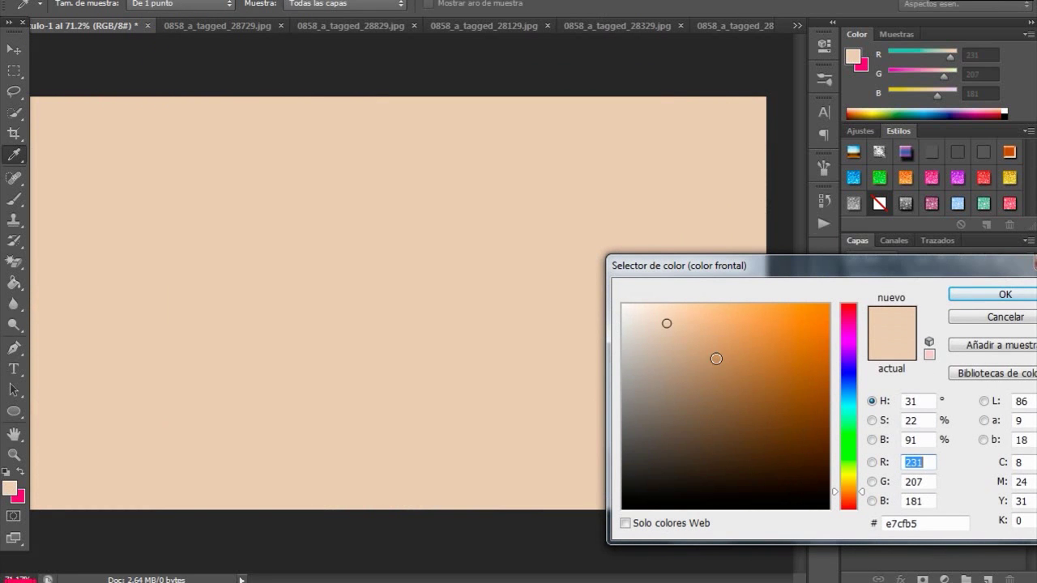
pyautogui.moveTo(689, 328); pyautogui.dragTo(613, 277)
pyautogui.click(1003, 292)
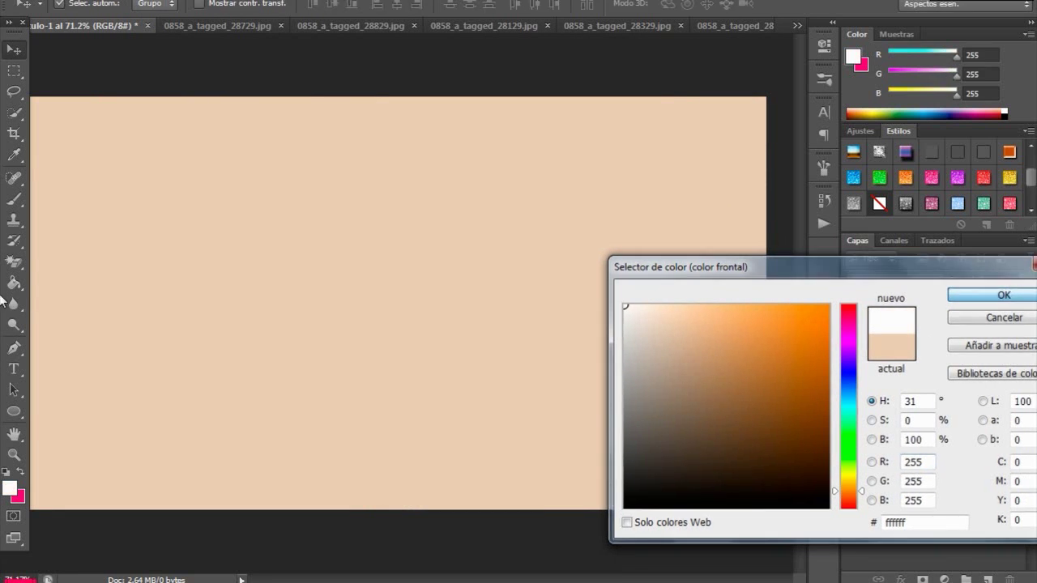
pyautogui.click(14, 283)
pyautogui.click(374, 203)
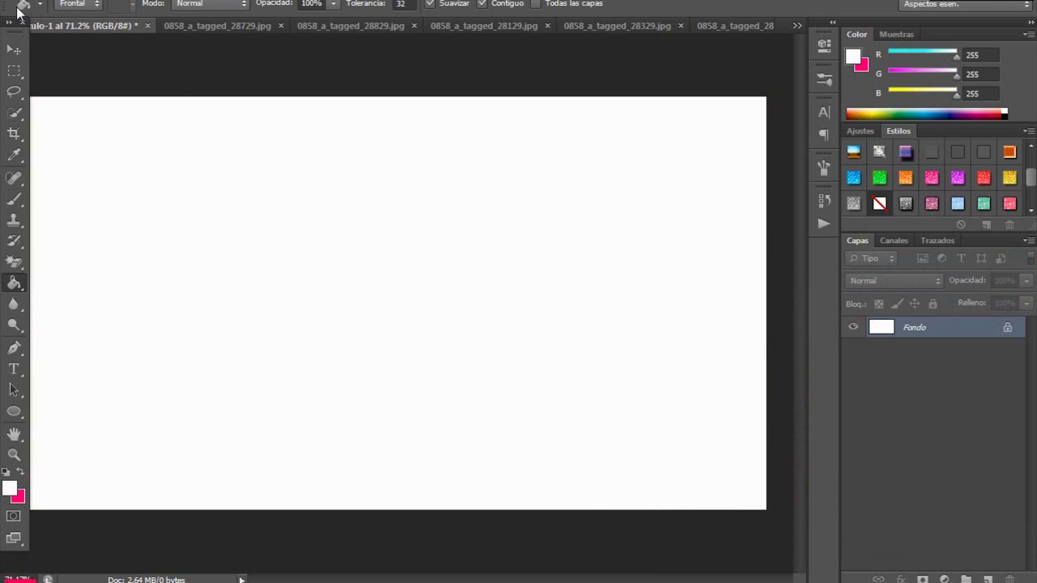
pyautogui.click(13, 52)
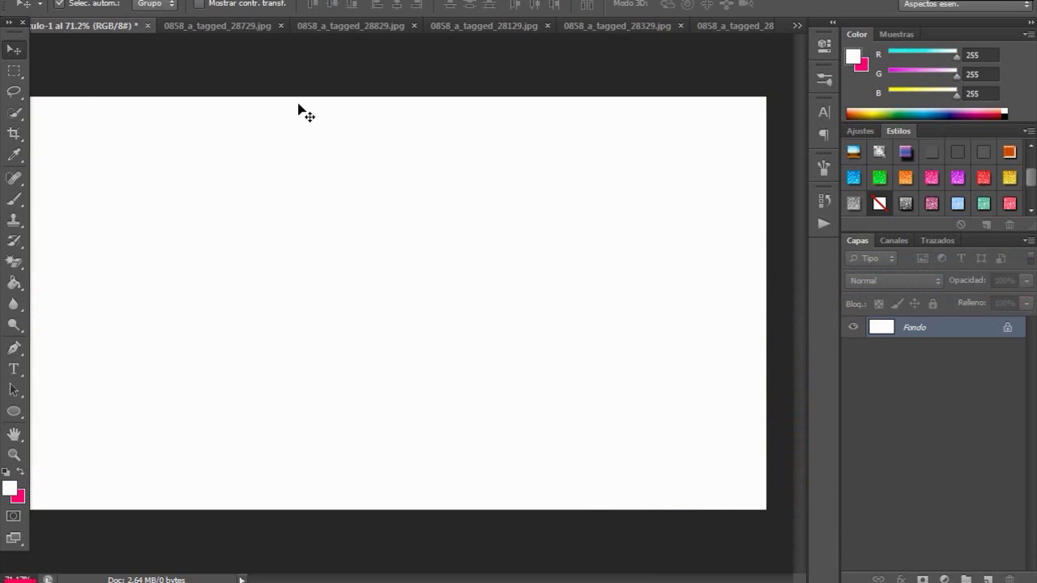
pyautogui.click(235, 25)
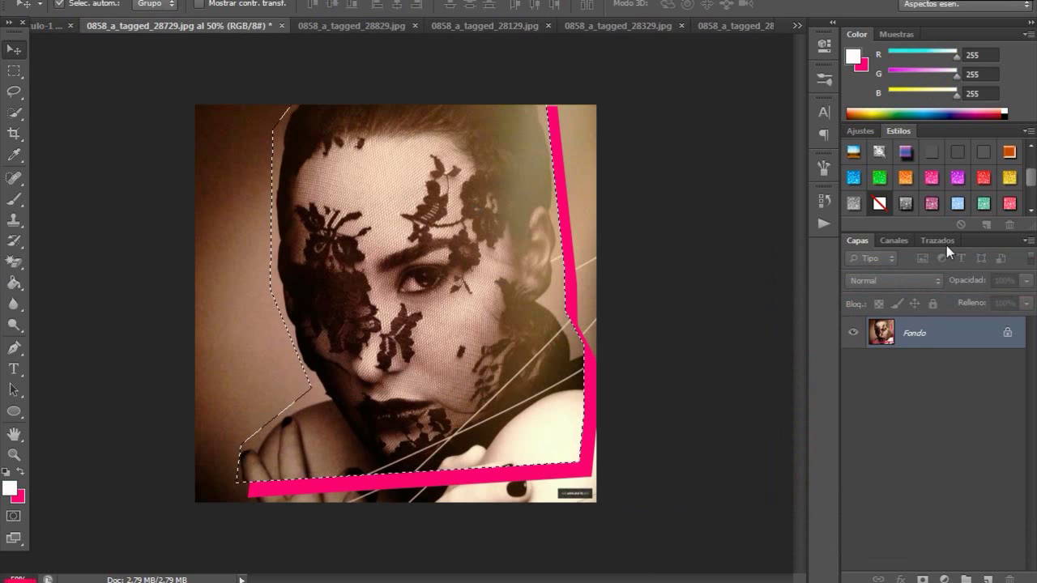
# - Drag the selected lace-veil face cutout onto the white collage canvas
pyautogui.moveTo(452, 200); pyautogui.dragTo(442, 204)
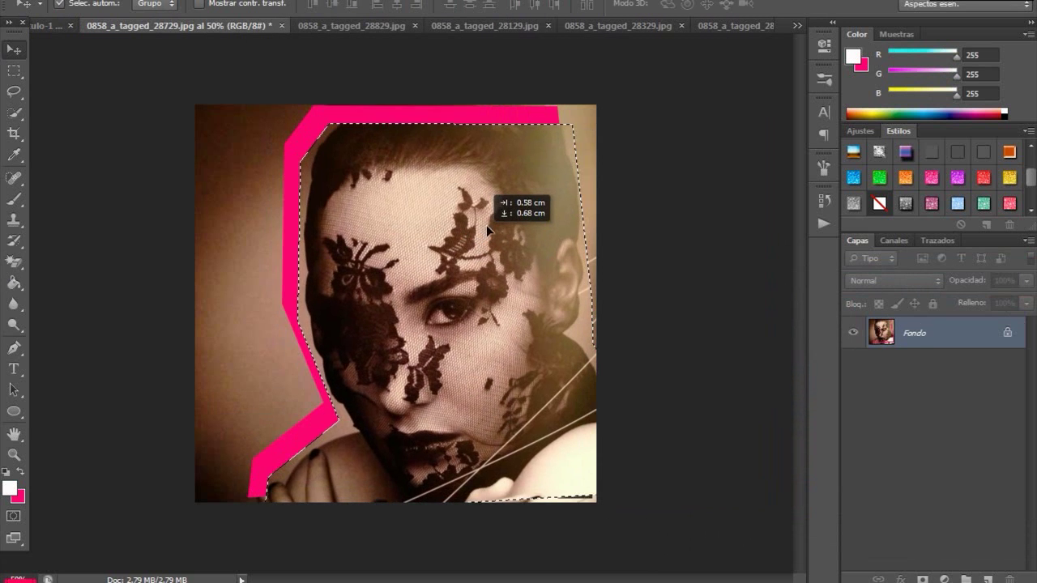
pyautogui.moveTo(442, 204); pyautogui.dragTo(454, 261)
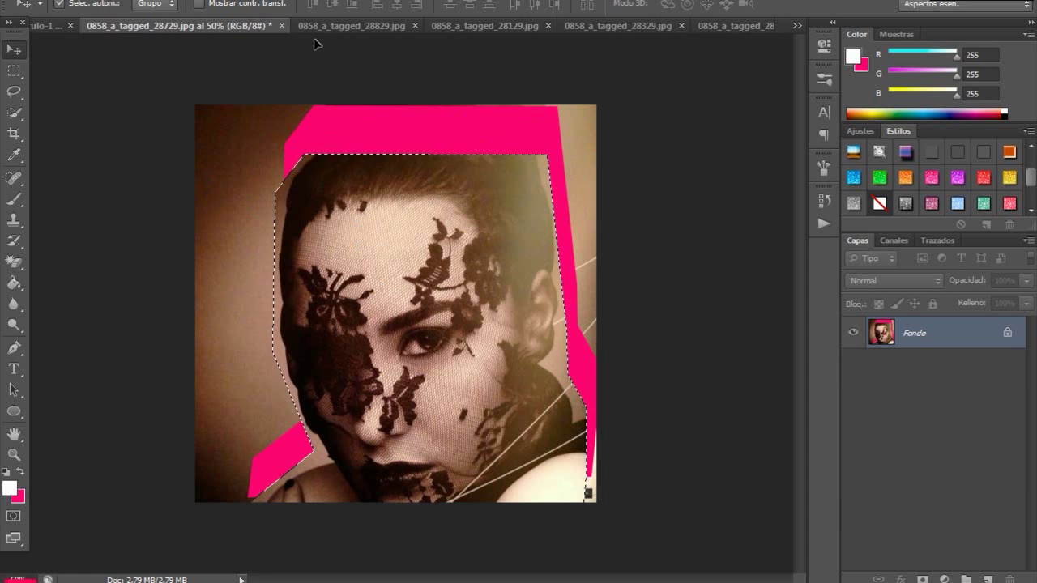
pyautogui.moveTo(297, 139); pyautogui.dragTo(290, 181)
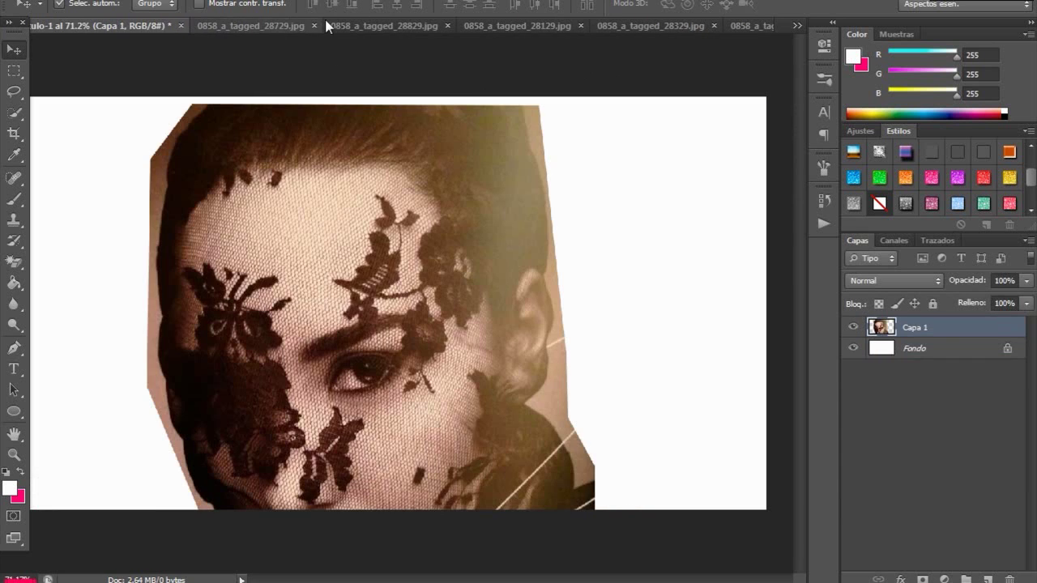
pyautogui.click(351, 25)
pyautogui.moveTo(501, 353)
pyautogui.mouseDown()
pyautogui.moveTo(40, 26)
pyautogui.moveTo(477, 234)
pyautogui.mouseUp()
# - Close the 28729 and 28829 source photos without saving
pyautogui.click(467, 25)
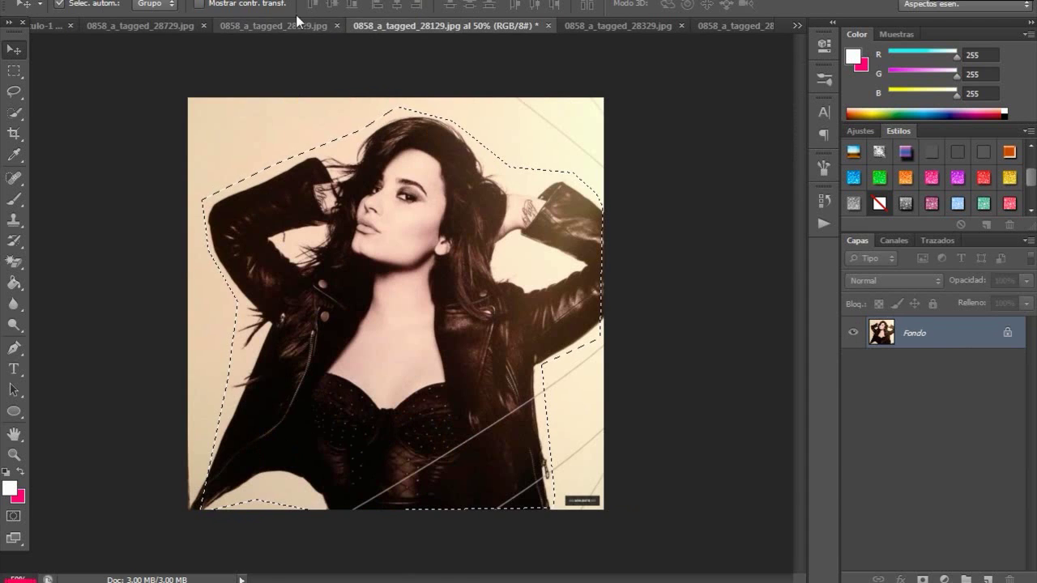
pyautogui.click(112, 27)
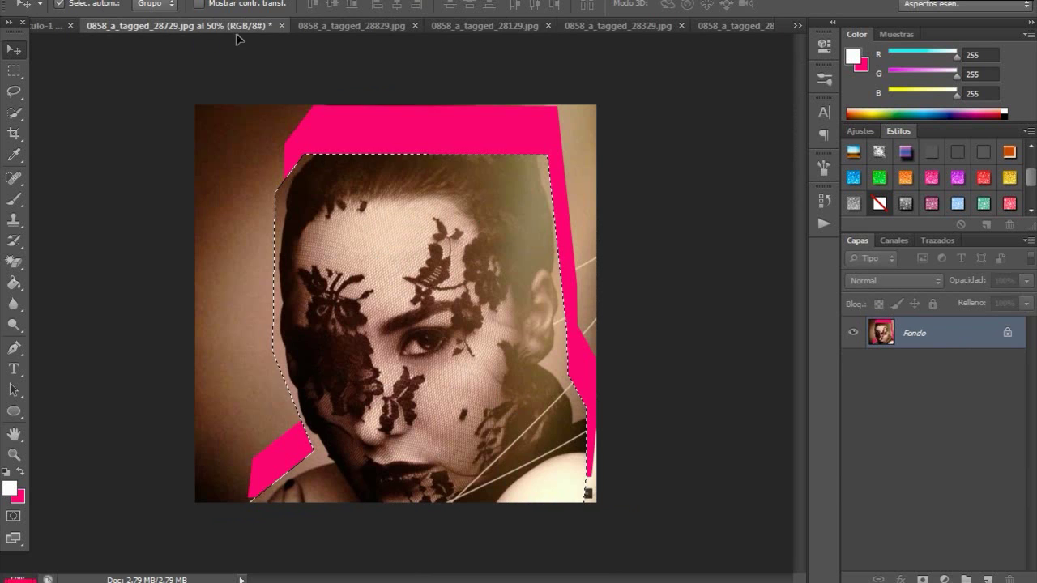
pyautogui.click(280, 26)
pyautogui.click(548, 217)
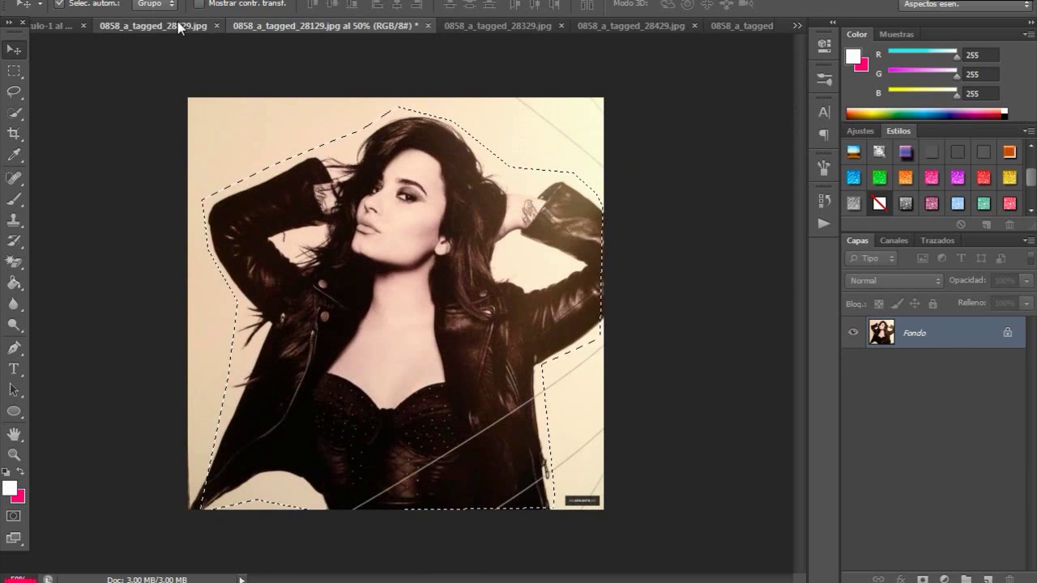
pyautogui.click(179, 23)
pyautogui.click(294, 25)
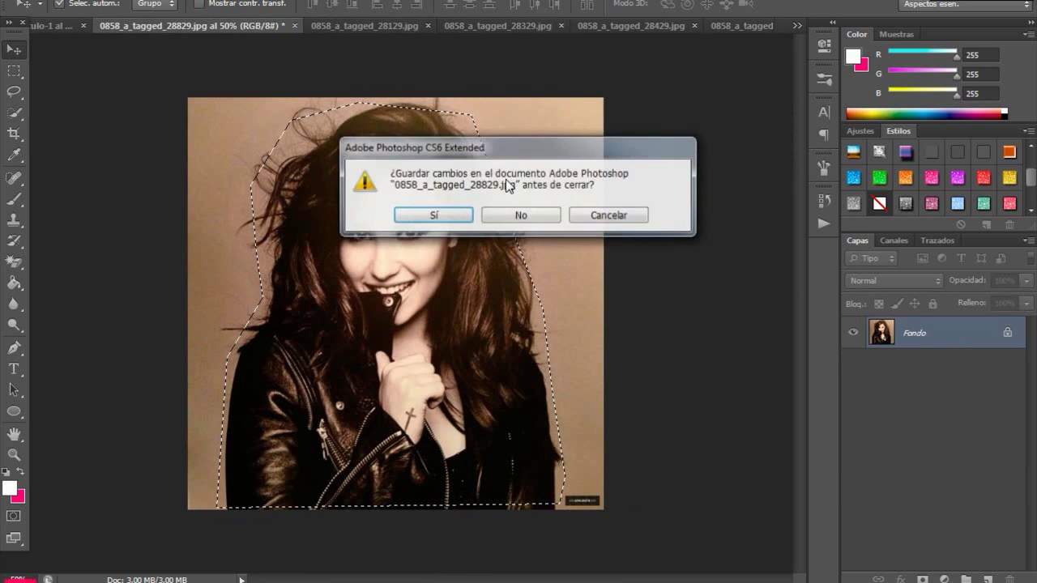
pyautogui.click(496, 214)
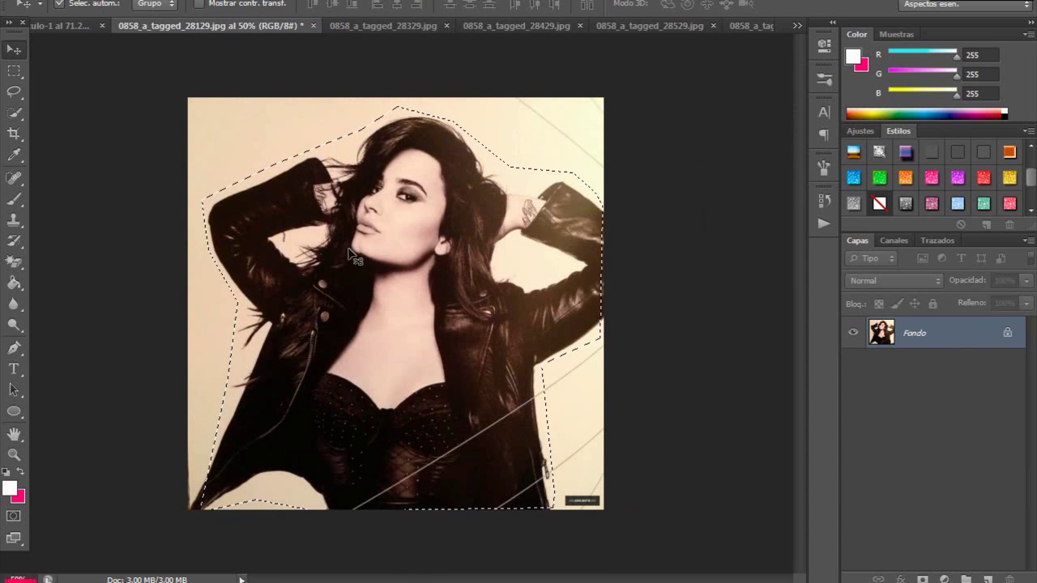
# - Cut the portrait piece from 28329 for the collage, closing 28129 and 28329 unsaved
pyautogui.click(50, 25)
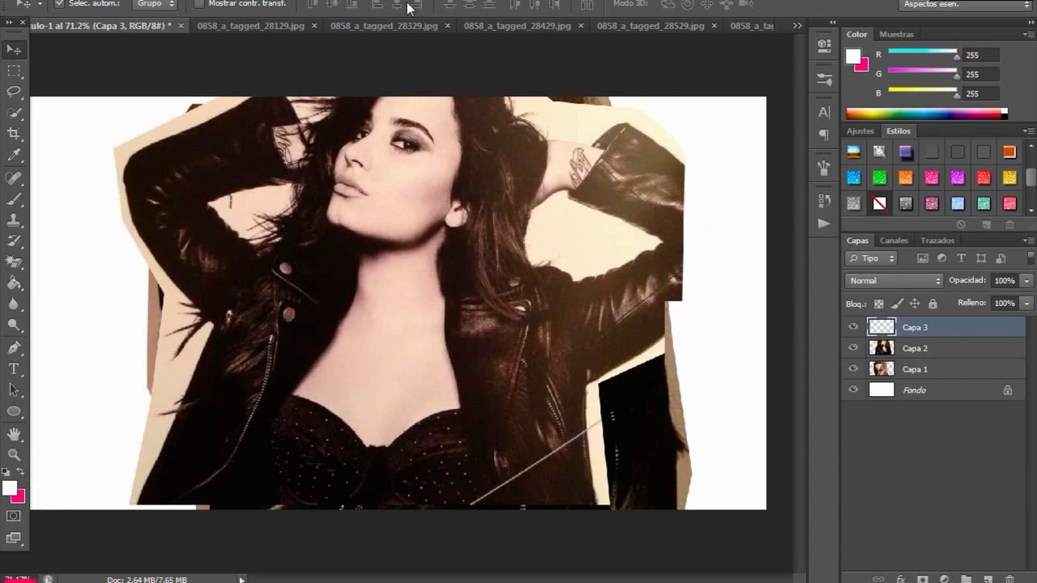
pyautogui.click(393, 24)
pyautogui.hotkey('ctrl', 'BackSpace')
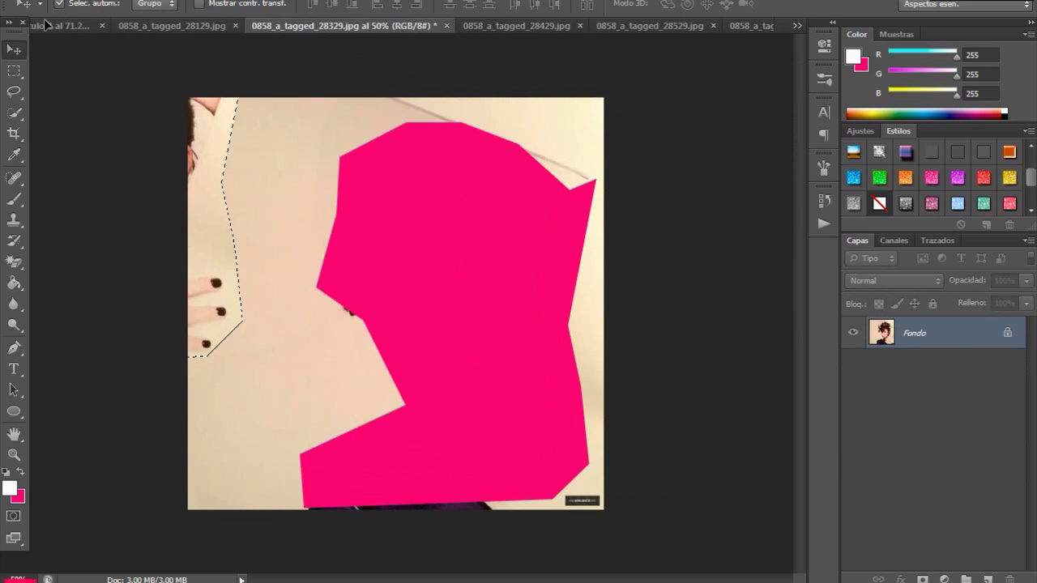
pyautogui.click(45, 24)
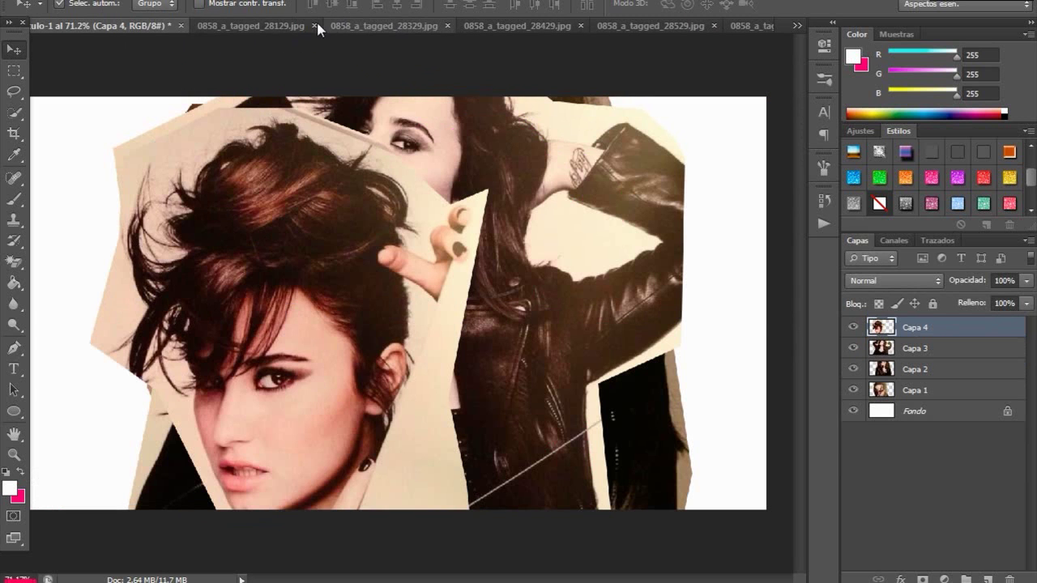
pyautogui.click(314, 26)
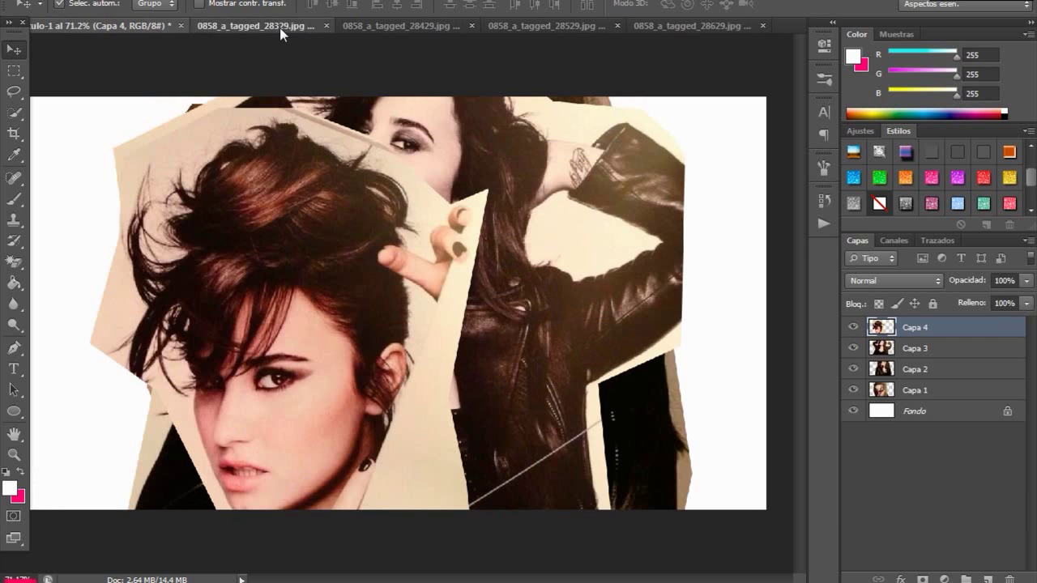
pyautogui.click(279, 27)
pyautogui.click(342, 26)
pyautogui.click(507, 219)
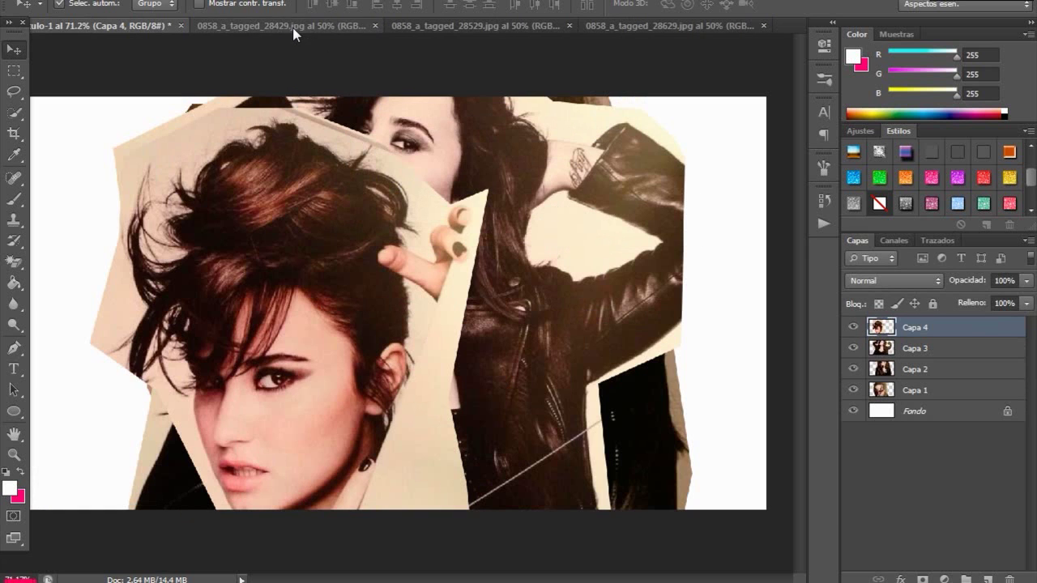
# - Paste the 28429 portrait piece into the collage as a new layer and close 28429 unsaved
pyautogui.click(295, 31)
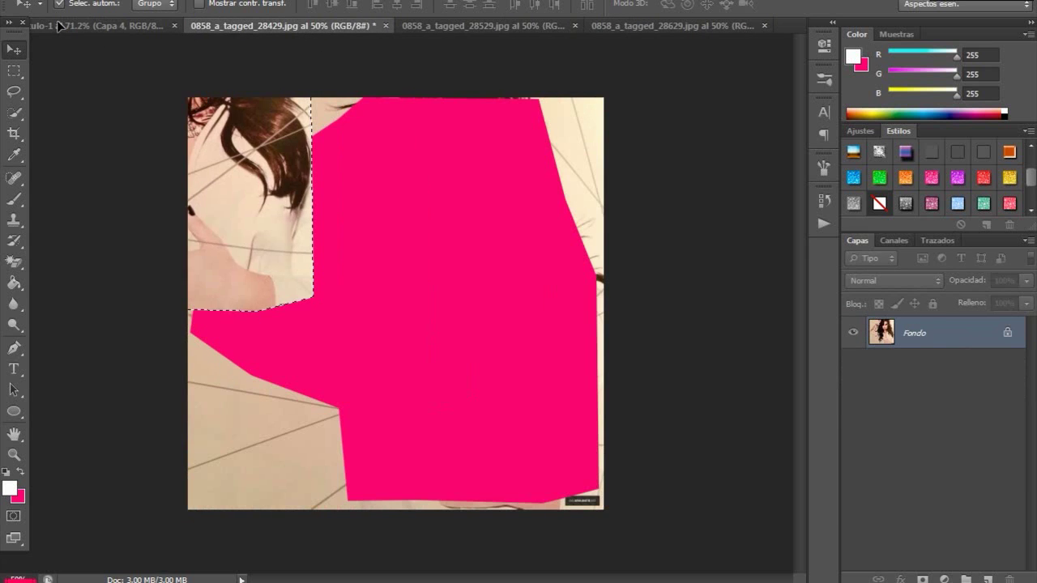
pyautogui.click(59, 26)
pyautogui.hotkey('ctrl', 'v')
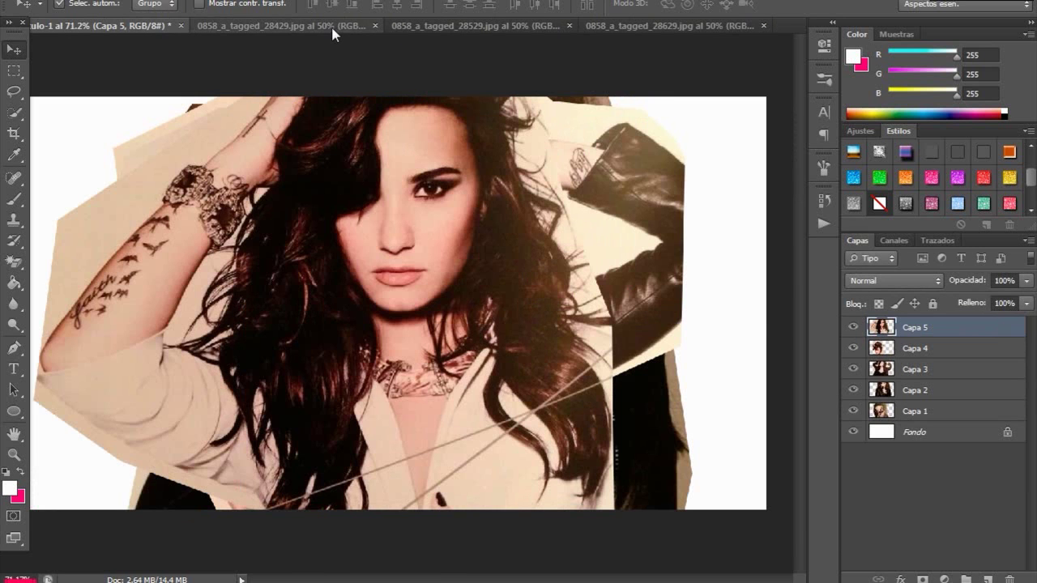
pyautogui.click(332, 33)
pyautogui.click(385, 26)
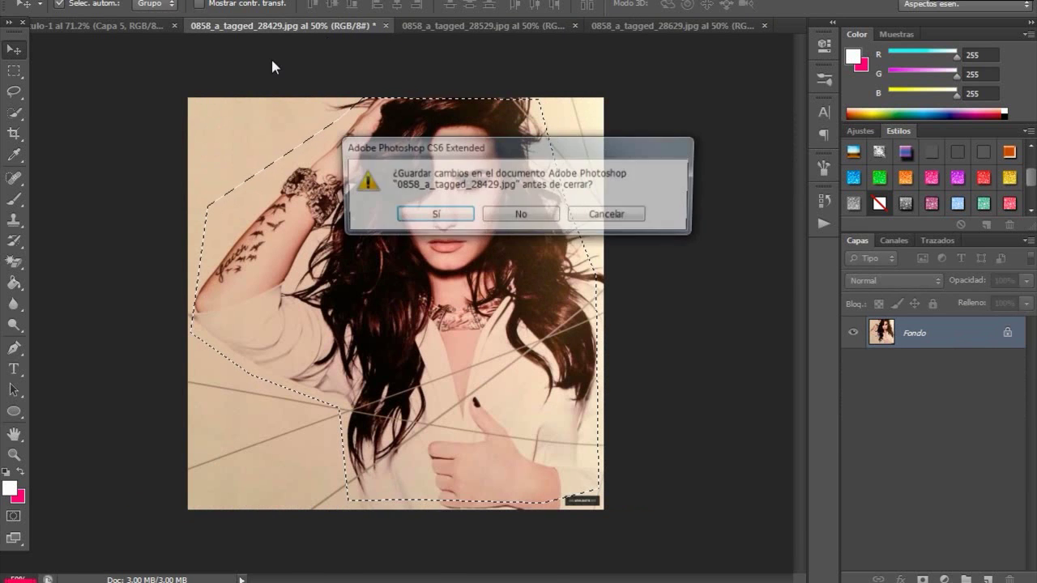
pyautogui.click(521, 213)
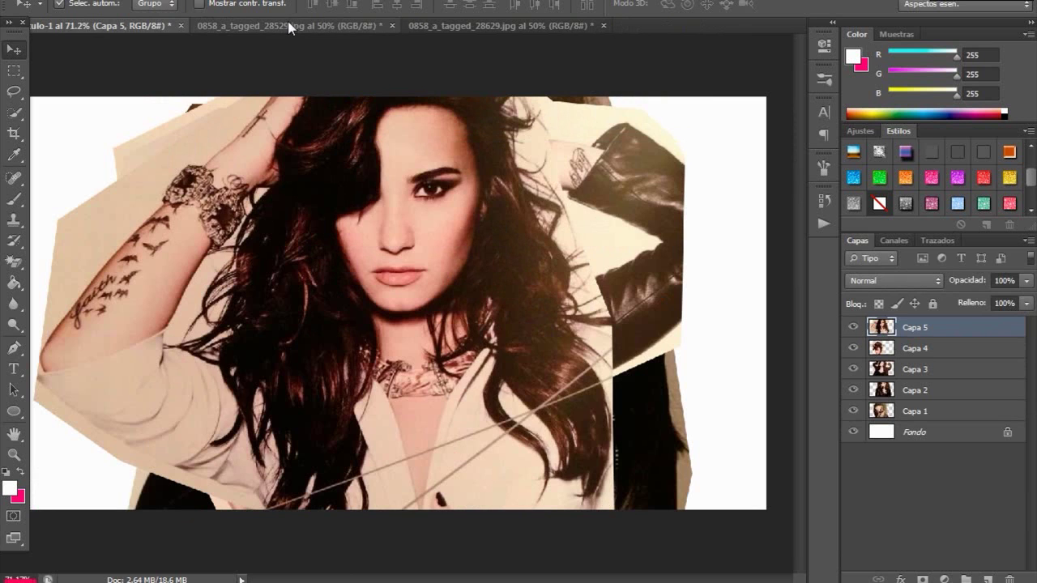
# - Drag the 28529 and 28629 pieces into the collage as Capa 6 and 7, closing both unsaved
pyautogui.click(288, 26)
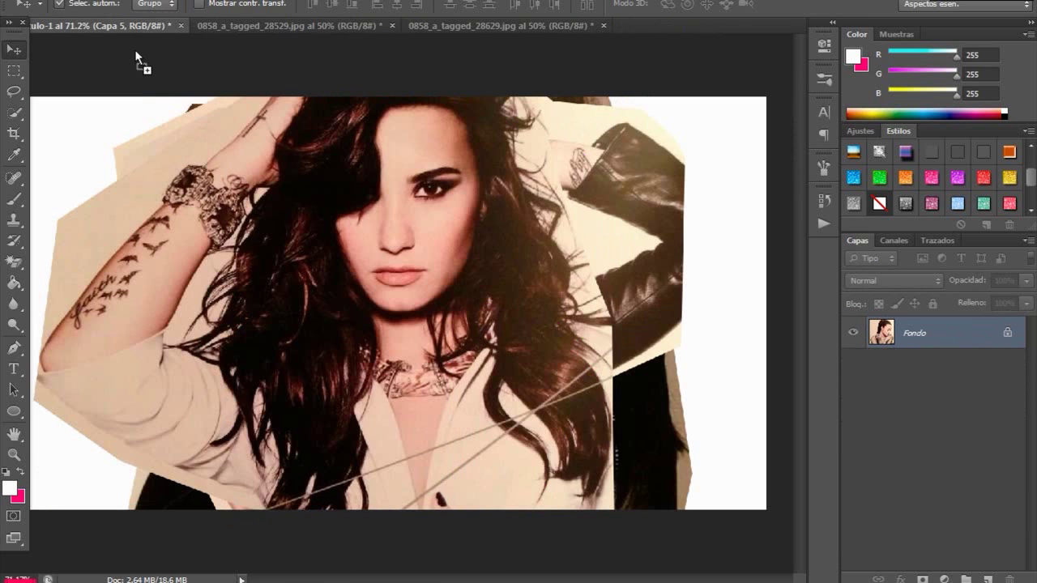
pyautogui.moveTo(66, 27); pyautogui.dragTo(135, 50)
pyautogui.click(453, 26)
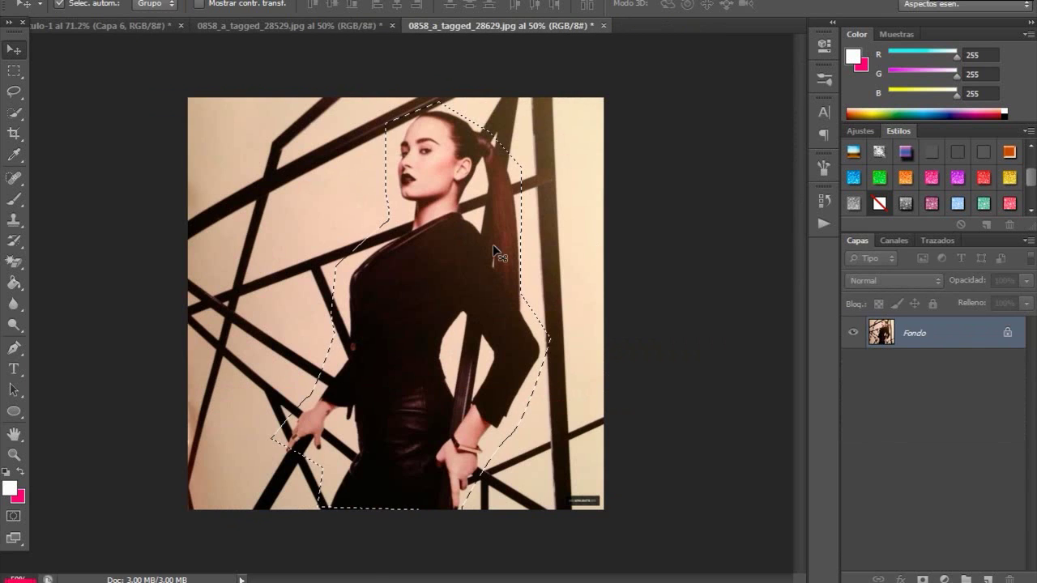
pyautogui.moveTo(592, 243); pyautogui.dragTo(253, 226)
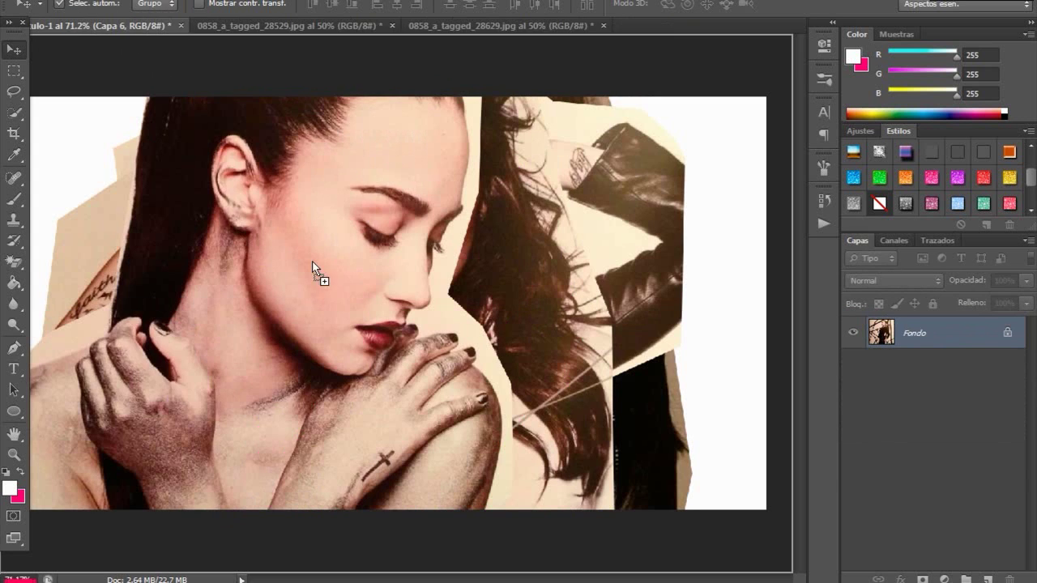
pyautogui.click(393, 26)
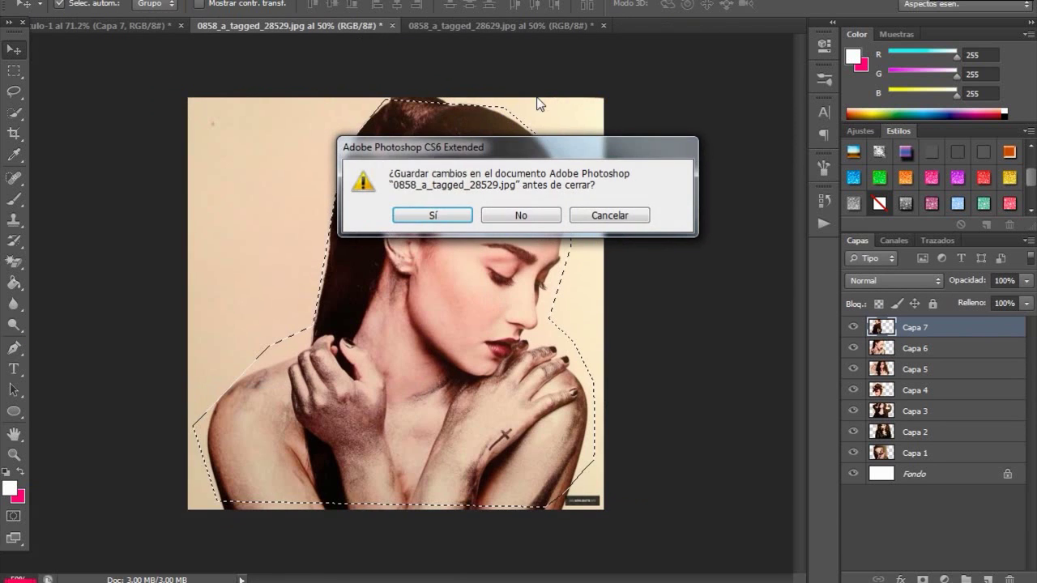
pyautogui.click(522, 216)
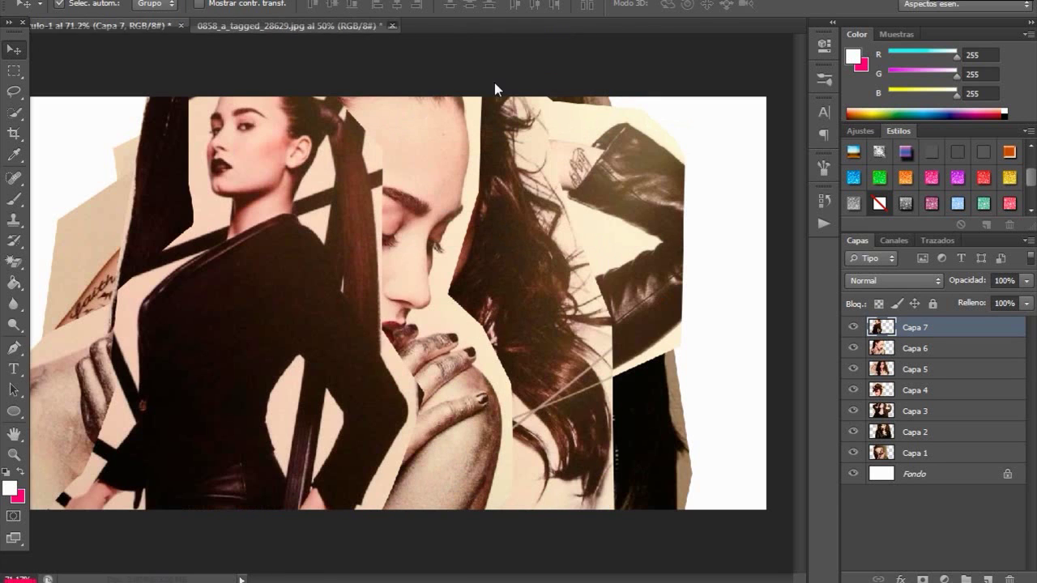
pyautogui.click(396, 28)
pyautogui.click(541, 220)
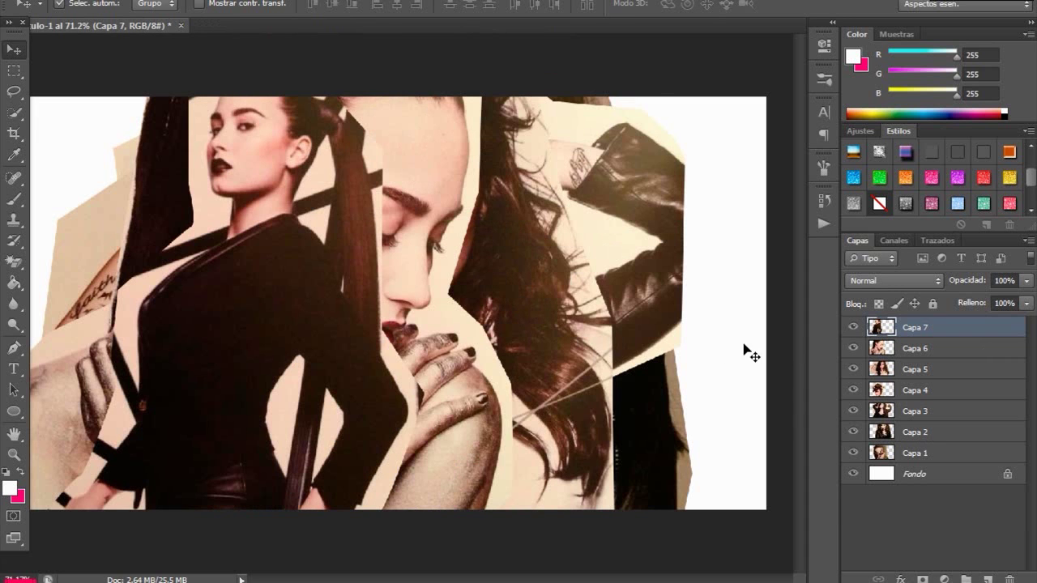
# - Hide Capa 2–7 and select Capa 1, nudging the lace-veil portrait up and right
pyautogui.click(853, 327)
pyautogui.click(853, 348)
pyautogui.click(853, 369)
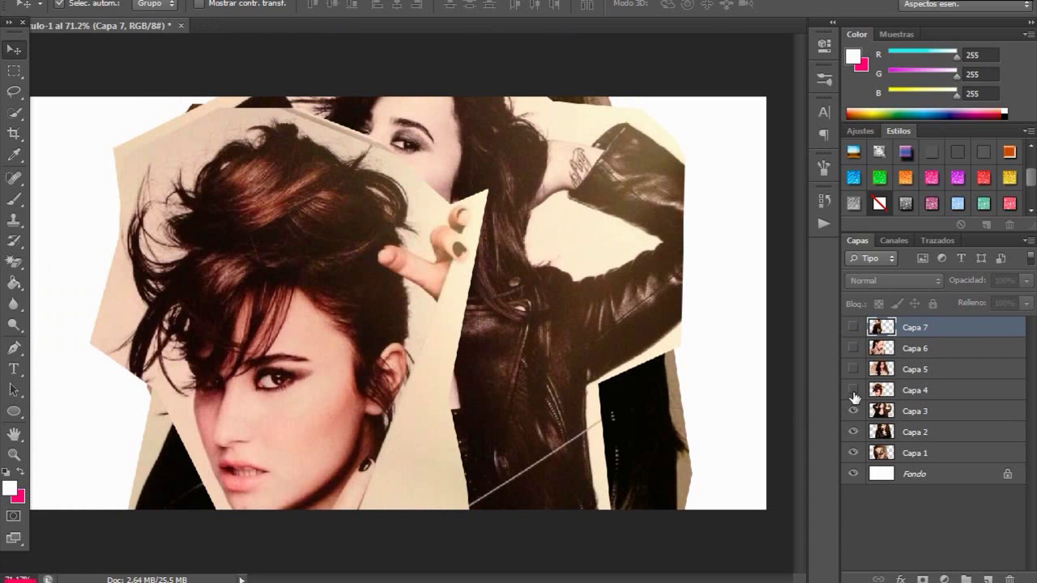
pyautogui.click(854, 390)
pyautogui.click(853, 411)
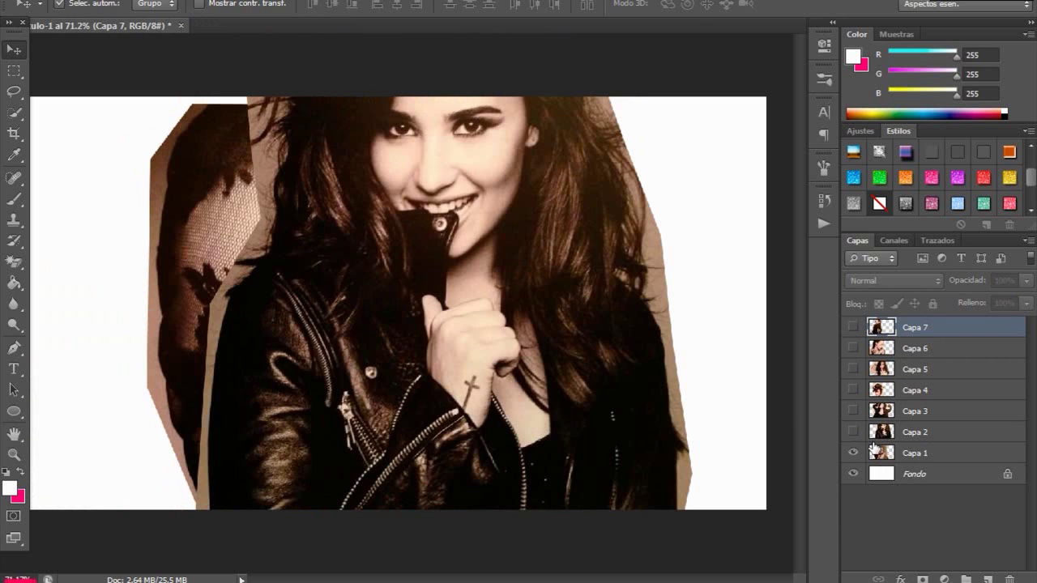
pyautogui.click(853, 432)
pyautogui.click(908, 450)
pyautogui.moveTo(326, 310); pyautogui.dragTo(374, 210)
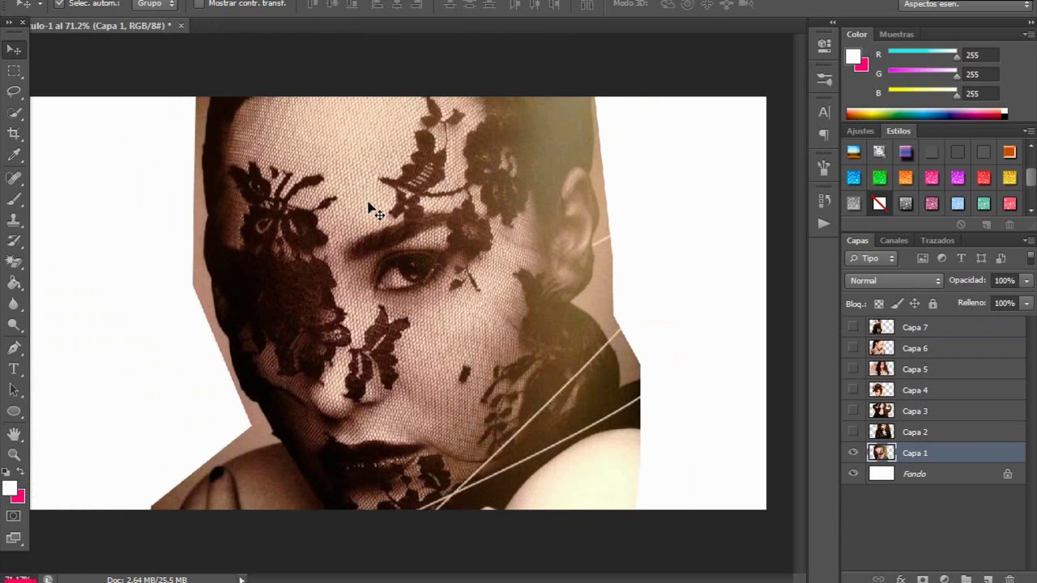
# - Scale Capa 1 to 38%, rotate it about 27°, and tuck it into the bottom-right corner
pyautogui.hotkey('ctrl', 't')
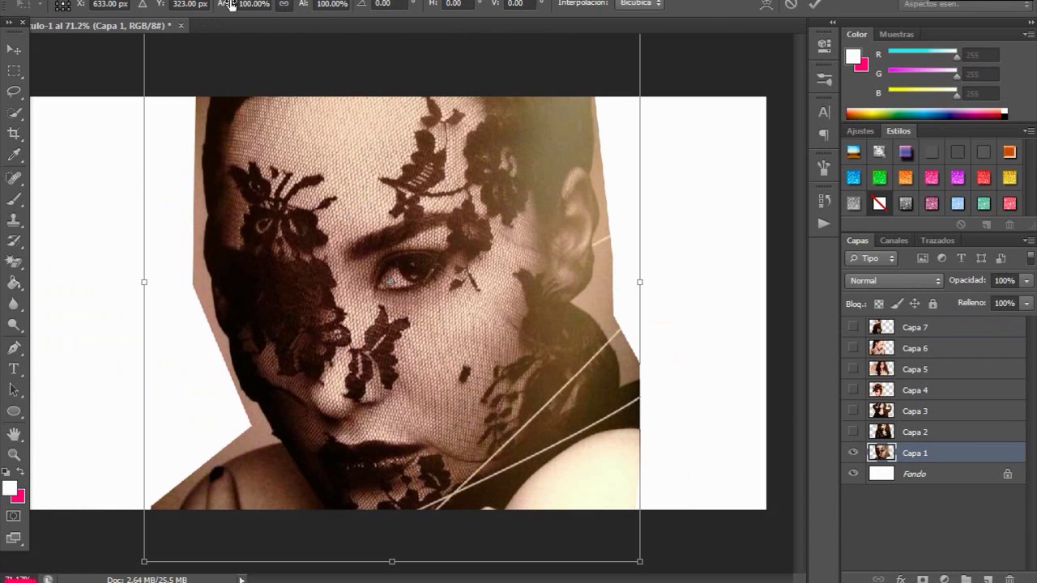
pyautogui.moveTo(231, 4); pyautogui.dragTo(193, 7)
pyautogui.moveTo(339, 231)
pyautogui.mouseDown()
pyautogui.moveTo(624, 321)
pyautogui.moveTo(577, 308)
pyautogui.mouseUp()
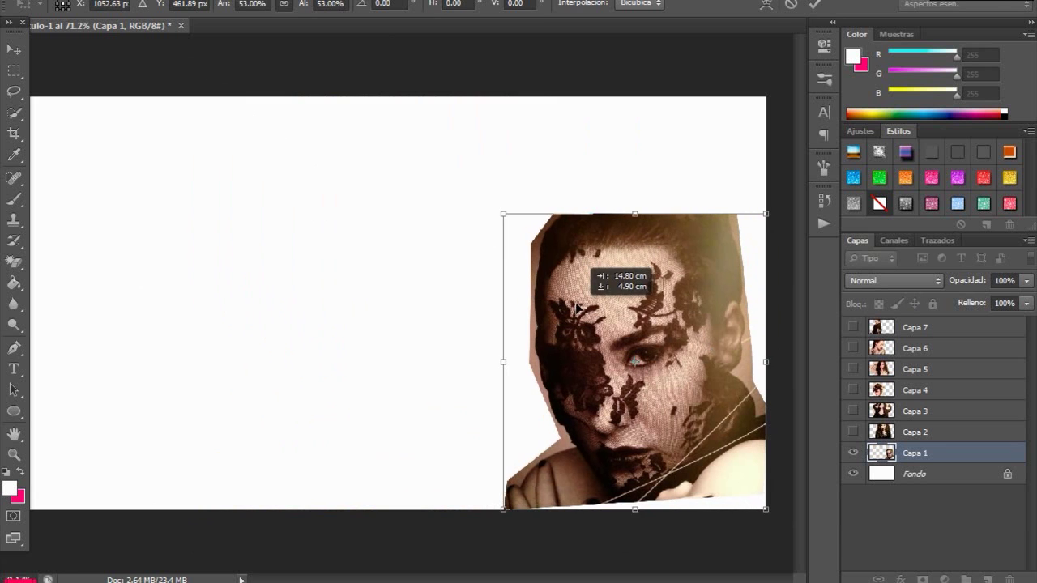
pyautogui.moveTo(228, 9); pyautogui.dragTo(216, 9)
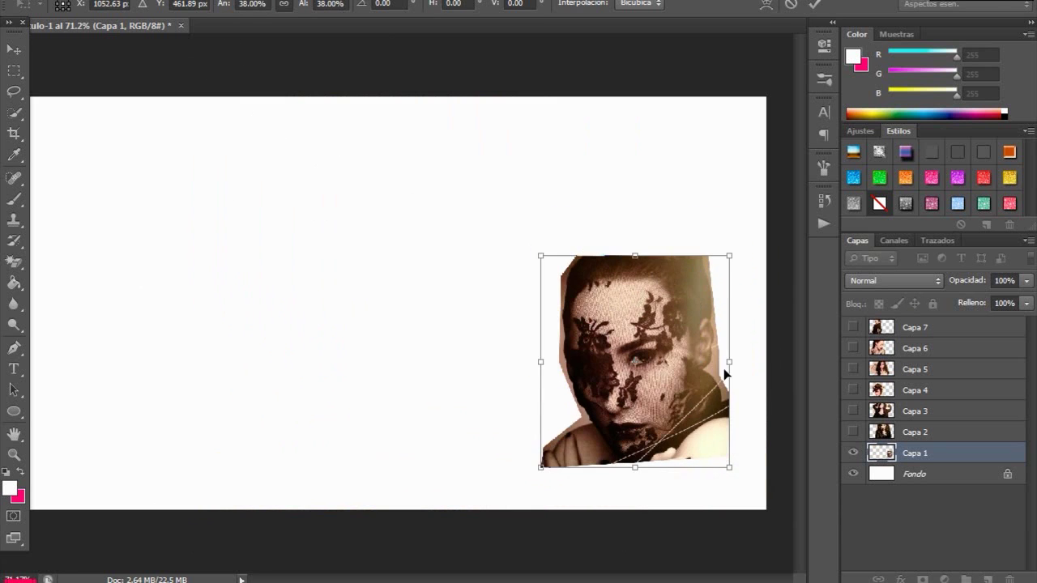
pyautogui.moveTo(699, 352)
pyautogui.mouseDown()
pyautogui.moveTo(737, 423)
pyautogui.moveTo(735, 405)
pyautogui.mouseUp()
pyautogui.moveTo(766, 292); pyautogui.dragTo(824, 365)
pyautogui.moveTo(698, 386); pyautogui.dragTo(755, 431)
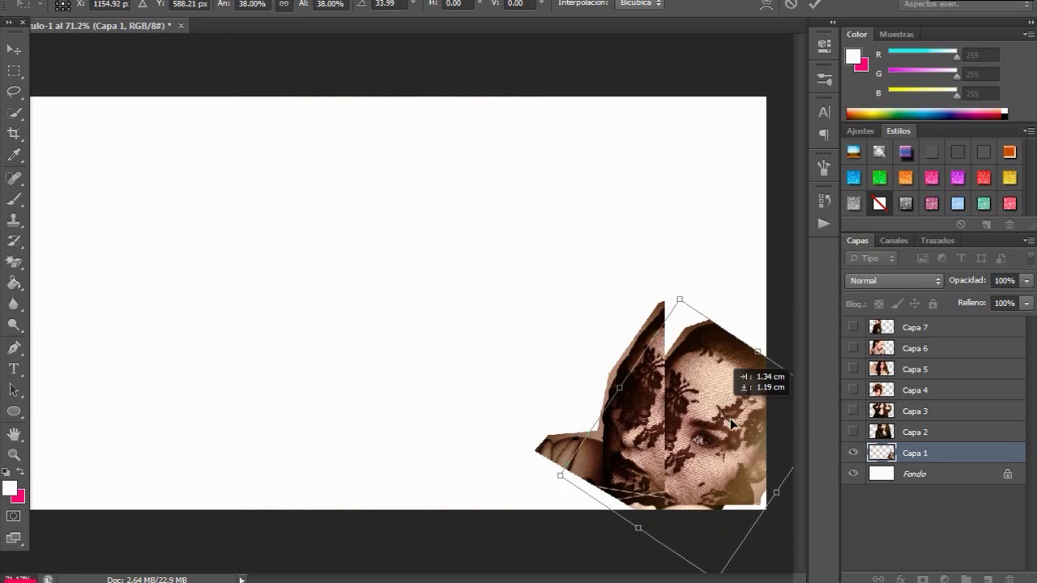
pyautogui.moveTo(719, 328); pyautogui.dragTo(703, 289)
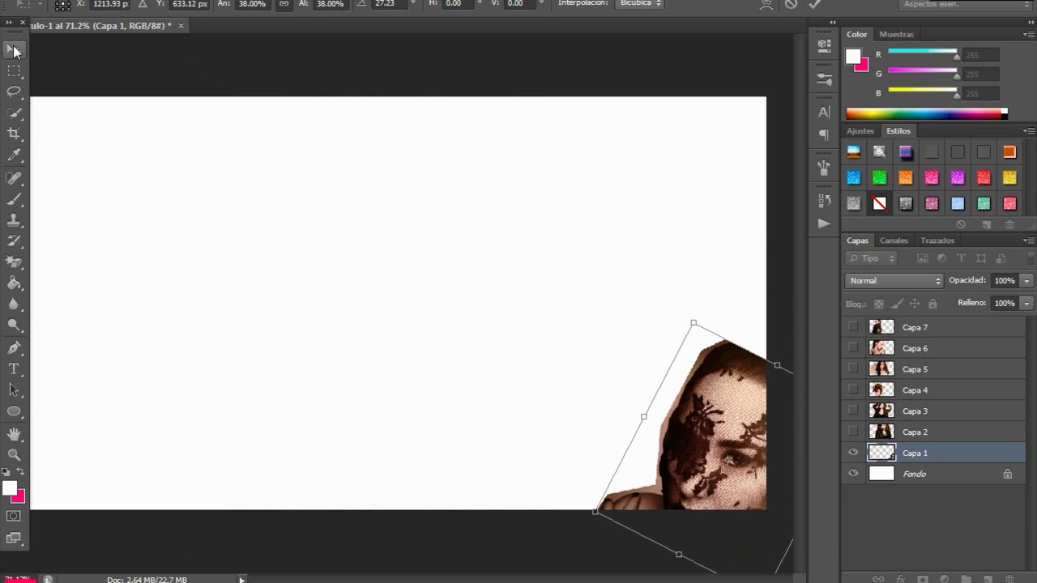
pyautogui.click(14, 50)
pyautogui.click(459, 217)
pyautogui.click(956, 433)
pyautogui.click(903, 455)
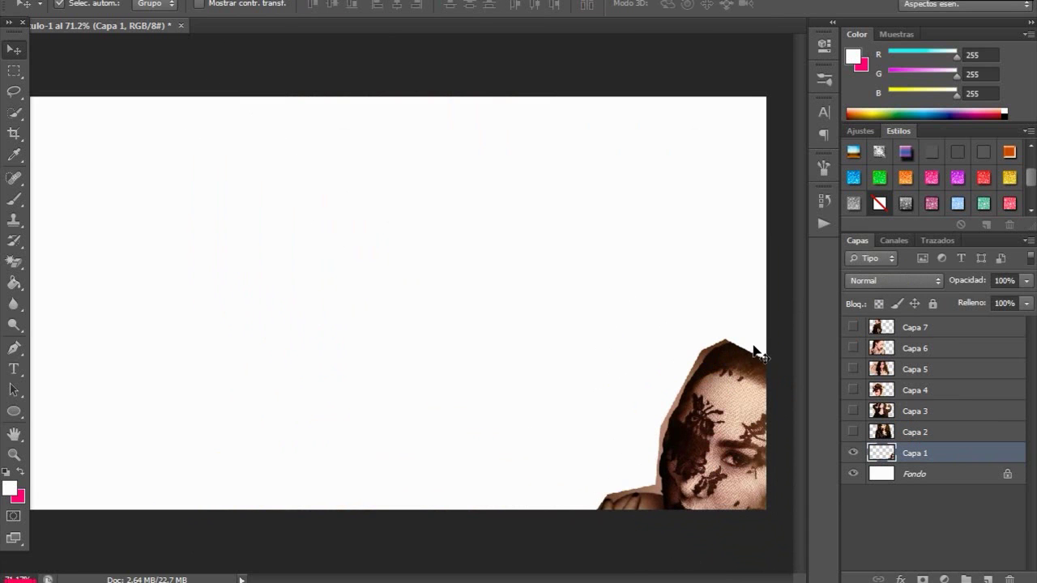
# - Show Capa 2 and duplicate it, discarding an unfinished squeeze on the copy
pyautogui.click(895, 435)
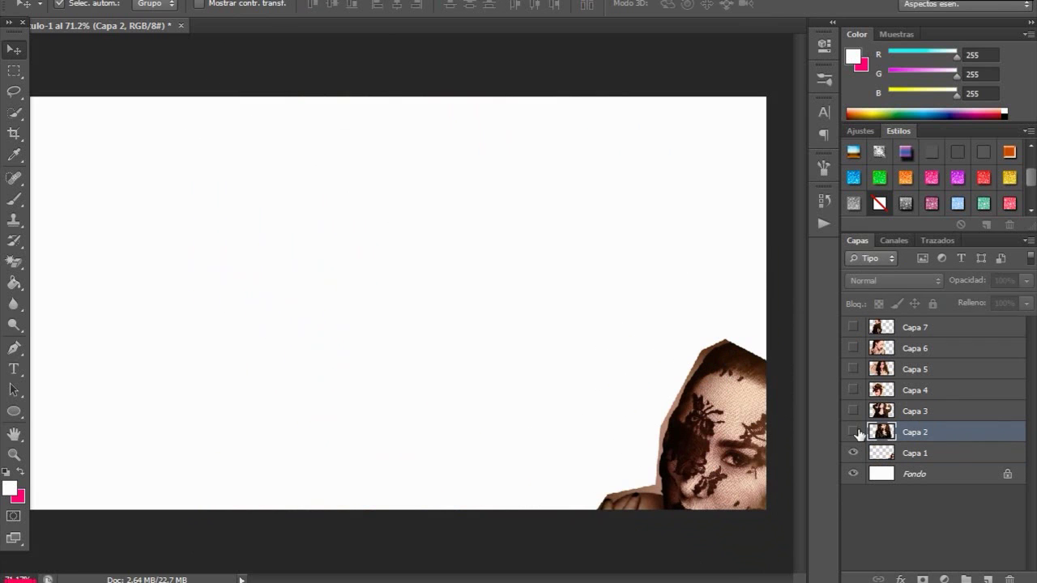
pyautogui.click(853, 432)
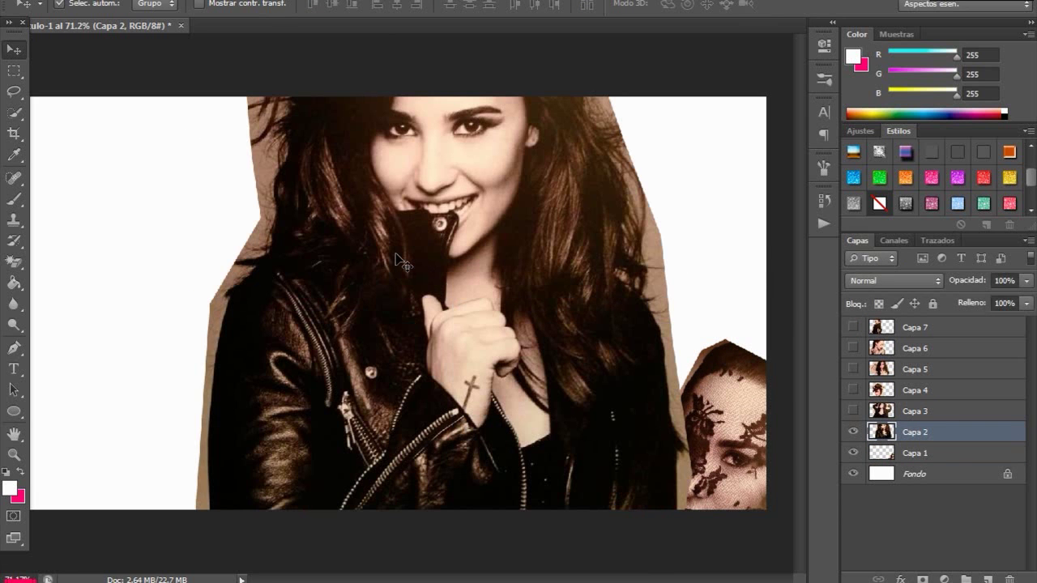
pyautogui.hotkey('ctrl', 't')
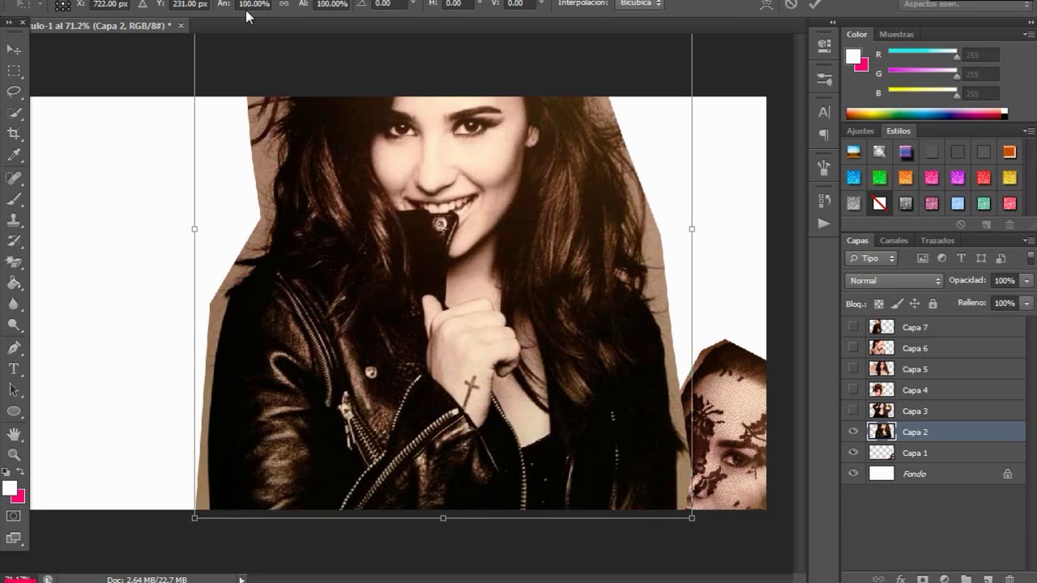
pyautogui.moveTo(224, 5); pyautogui.dragTo(172, 18)
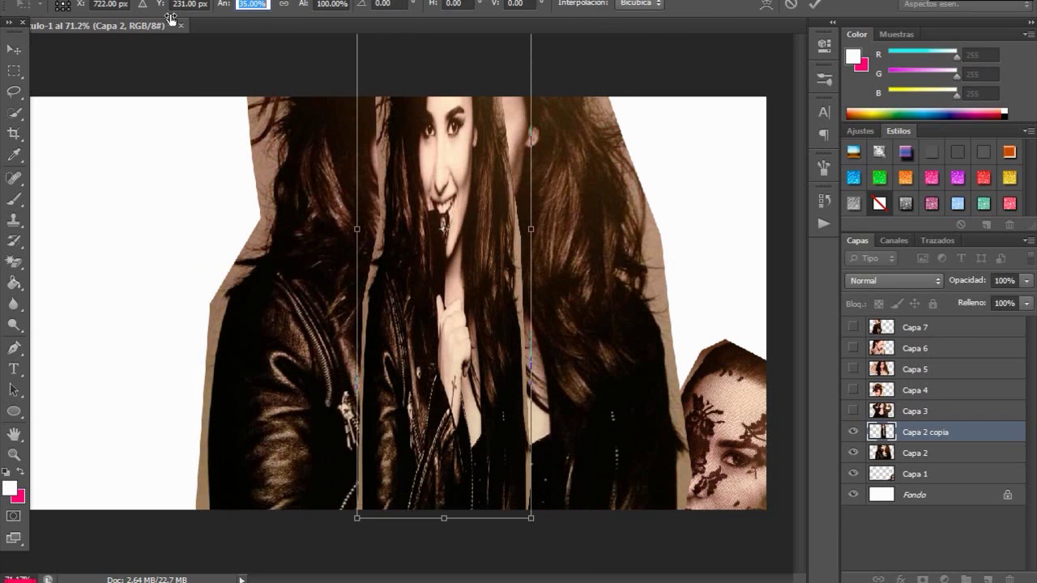
pyautogui.hotkey('ctrl', 'j')
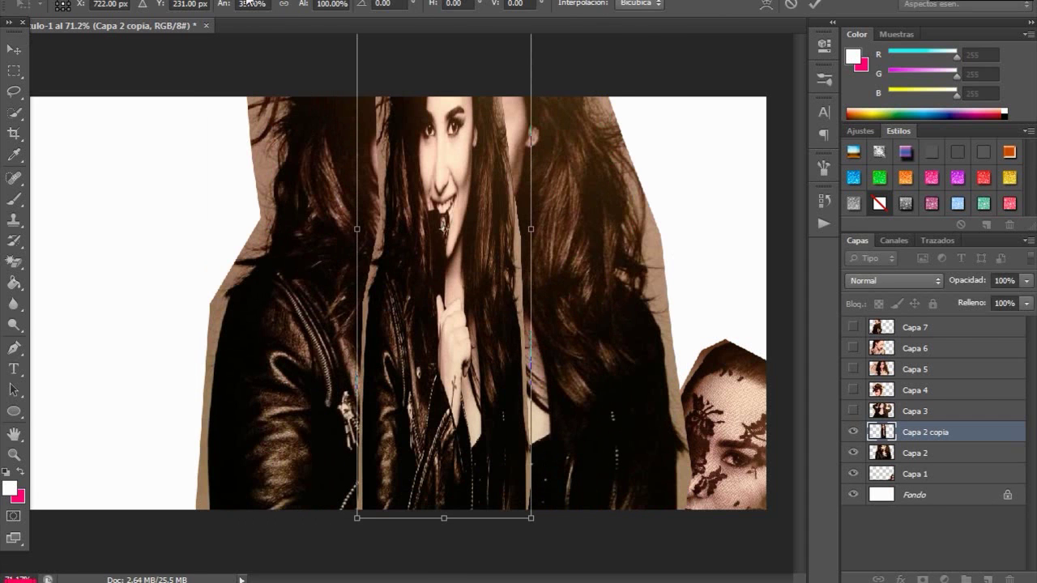
pyautogui.click(13, 50)
pyautogui.click(576, 214)
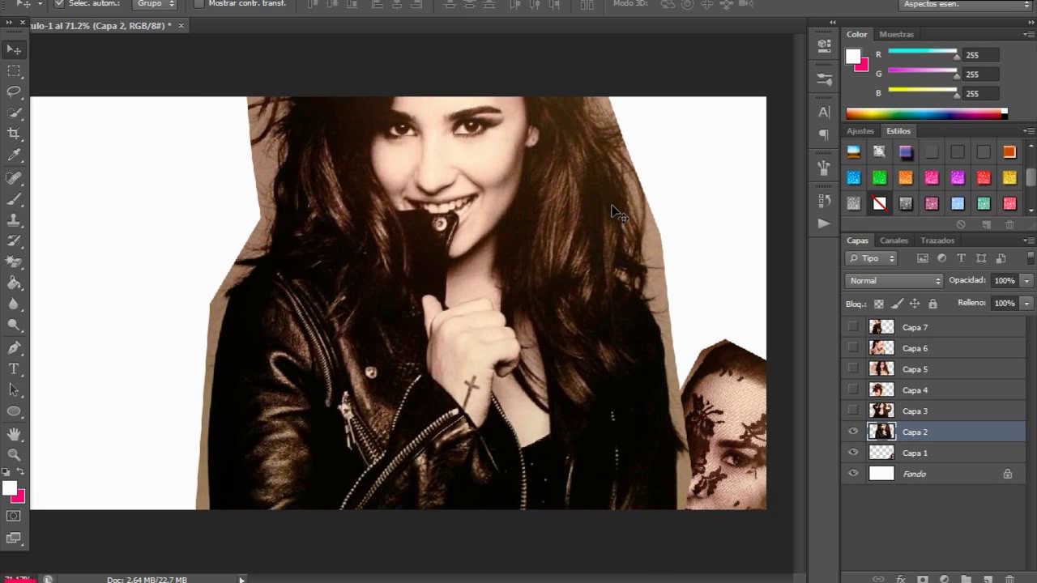
# - Scale the Capa 2 copy to about 66%, tilt it about -18°, and layer it below Capa 2
pyautogui.hotkey('ctrl', 't')
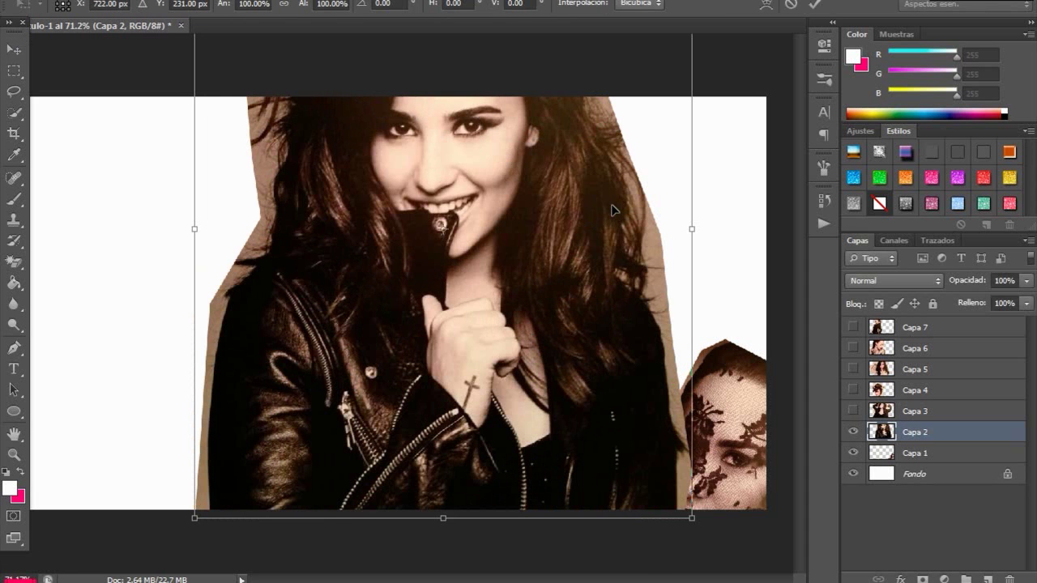
pyautogui.moveTo(322, 202); pyautogui.dragTo(553, 320)
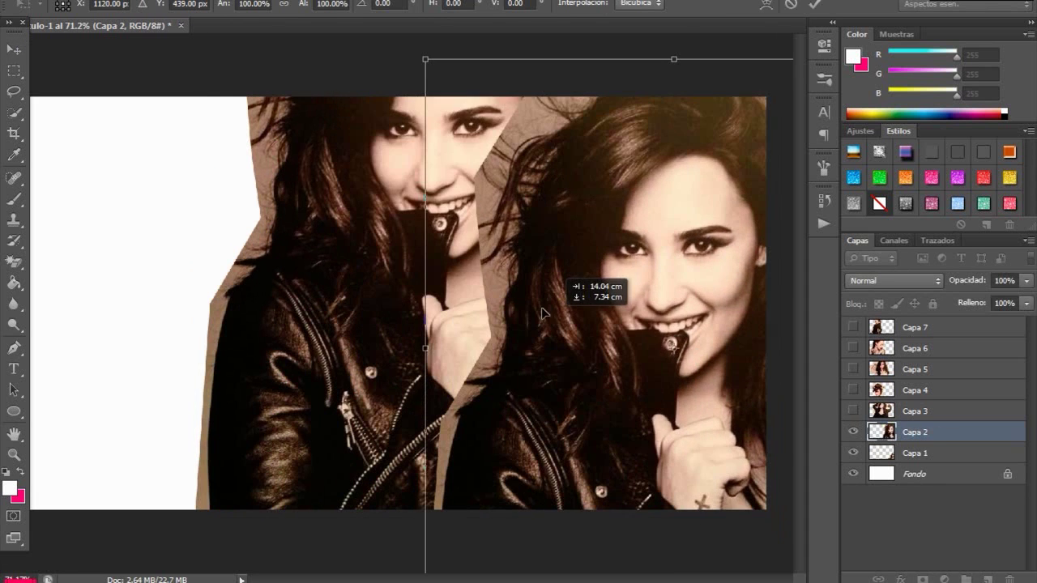
pyautogui.moveTo(571, 198); pyautogui.dragTo(443, 100)
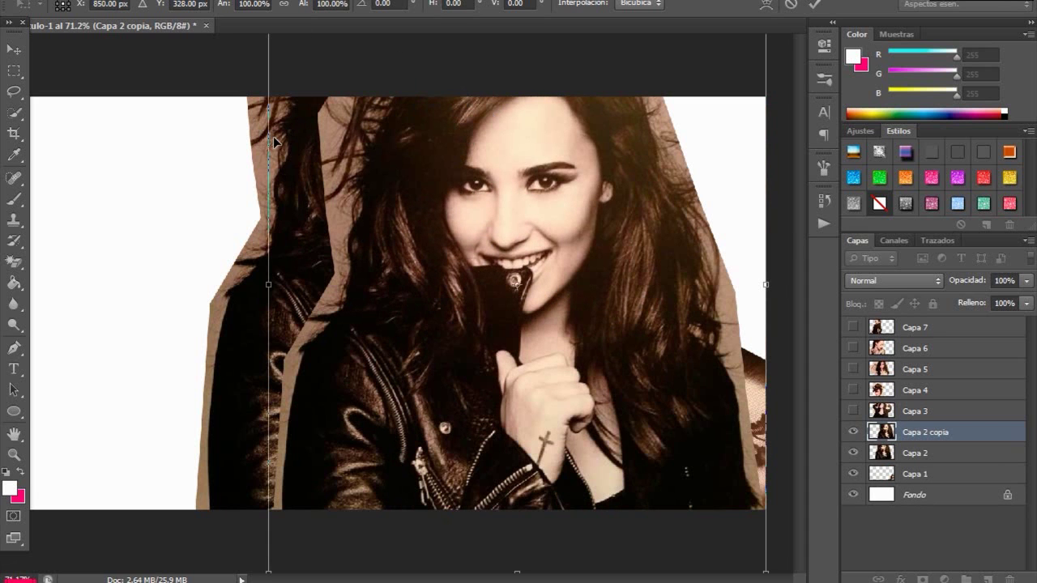
pyautogui.click(284, 5)
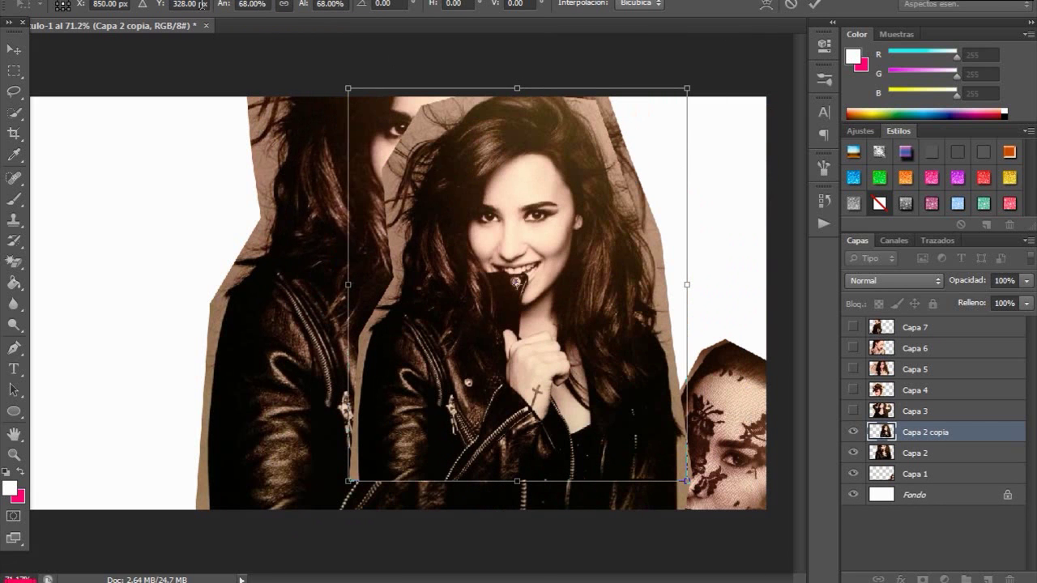
pyautogui.moveTo(225, 6); pyautogui.dragTo(229, 6)
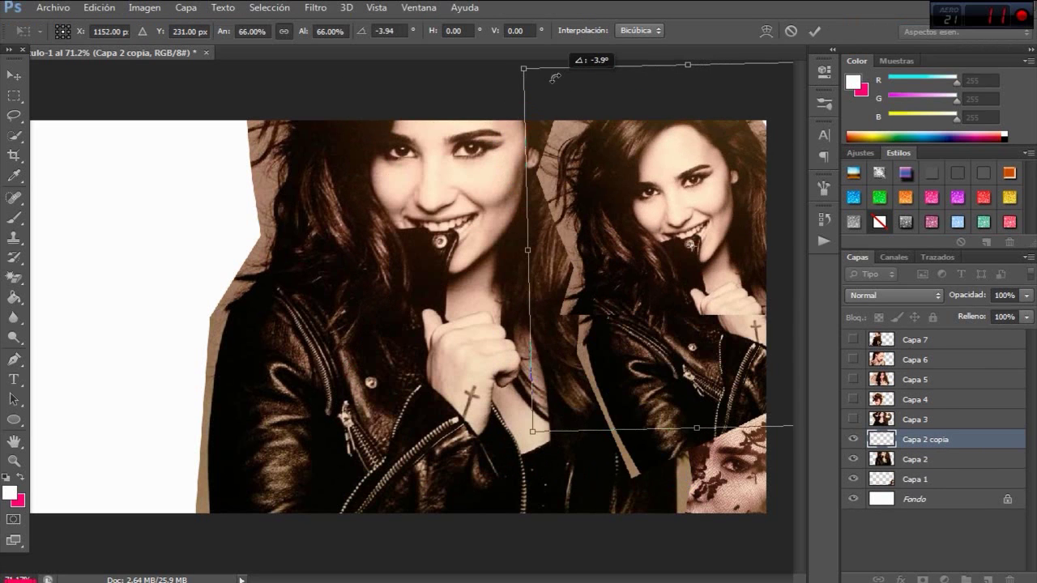
pyautogui.moveTo(479, 104)
pyautogui.mouseDown()
pyautogui.moveTo(478, 148)
pyautogui.moveTo(469, 68)
pyautogui.moveTo(458, 77)
pyautogui.mouseUp()
pyautogui.press('v')
pyautogui.click(420, 230)
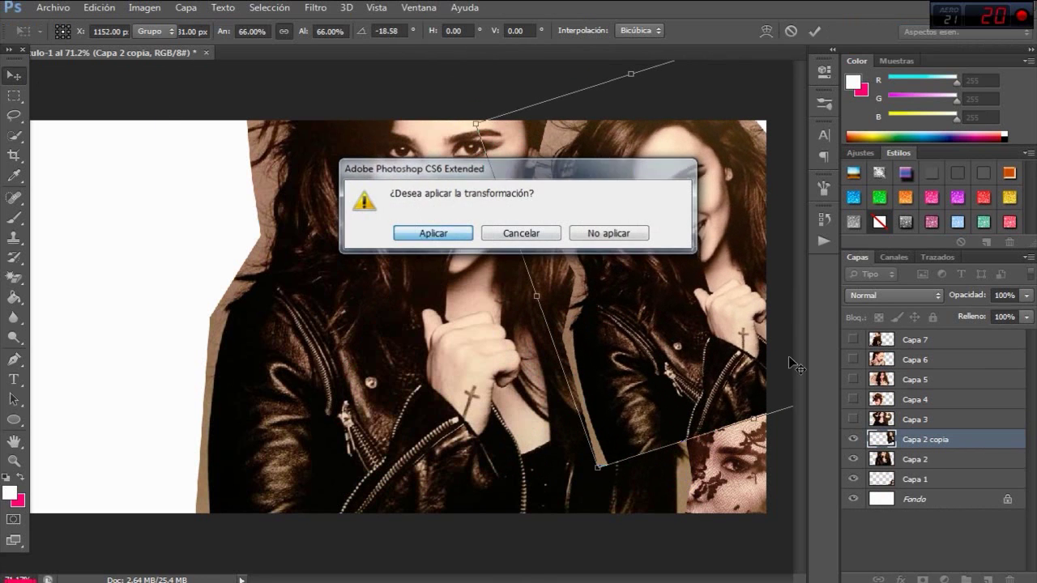
pyautogui.moveTo(912, 435); pyautogui.dragTo(918, 468)
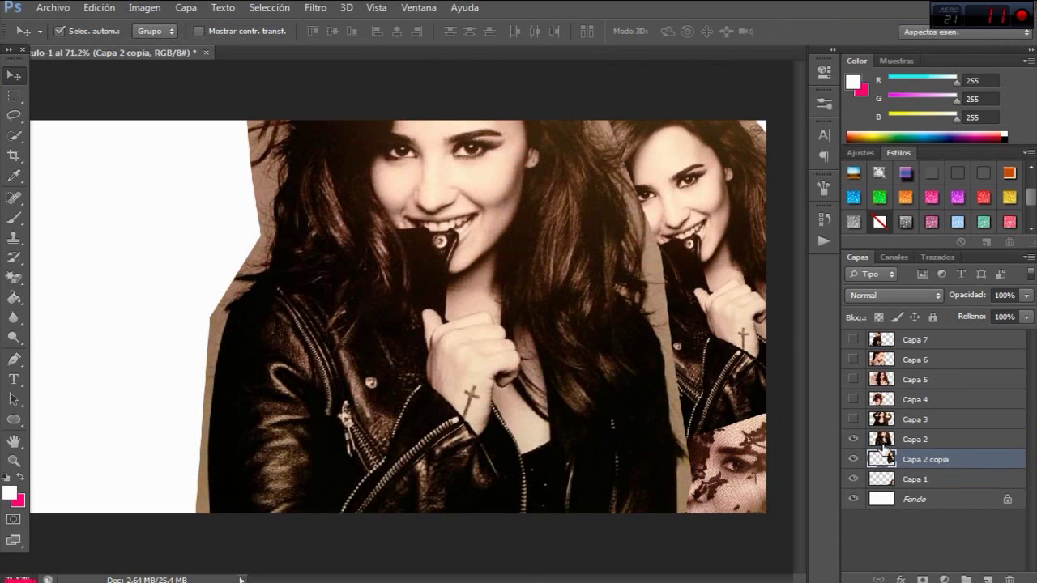
# - Shrink the original Capa 2 to 26% and place it in the bottom-right corner
pyautogui.click(883, 440)
pyautogui.hotkey('ctrl', 't')
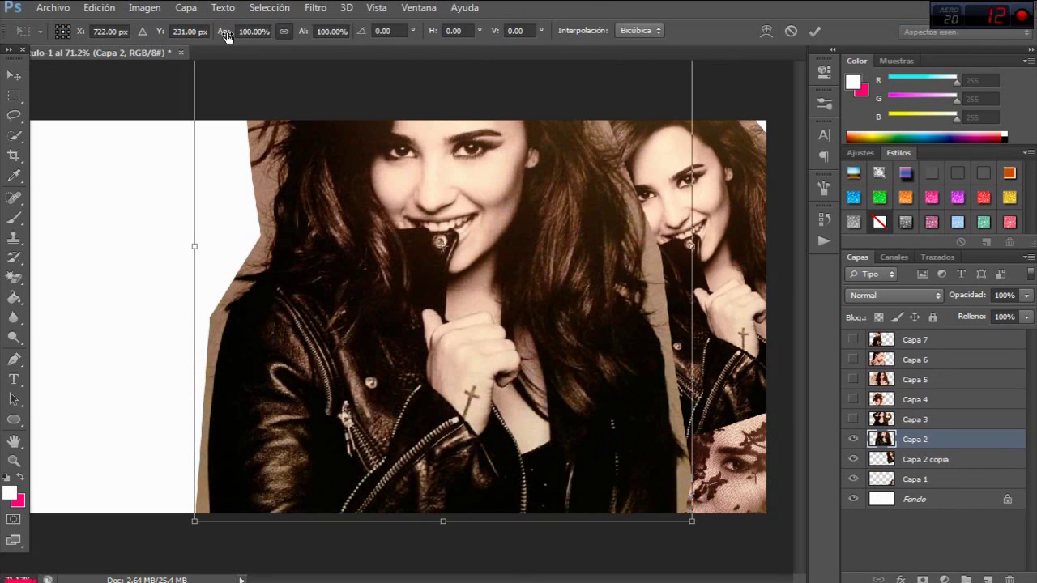
pyautogui.moveTo(227, 37); pyautogui.dragTo(190, 37)
pyautogui.moveTo(529, 349); pyautogui.dragTo(653, 483)
pyautogui.moveTo(224, 37)
pyautogui.mouseDown()
pyautogui.moveTo(191, 42)
pyautogui.moveTo(204, 41)
pyautogui.mouseUp()
pyautogui.moveTo(606, 406); pyautogui.dragTo(650, 455)
pyautogui.click(14, 71)
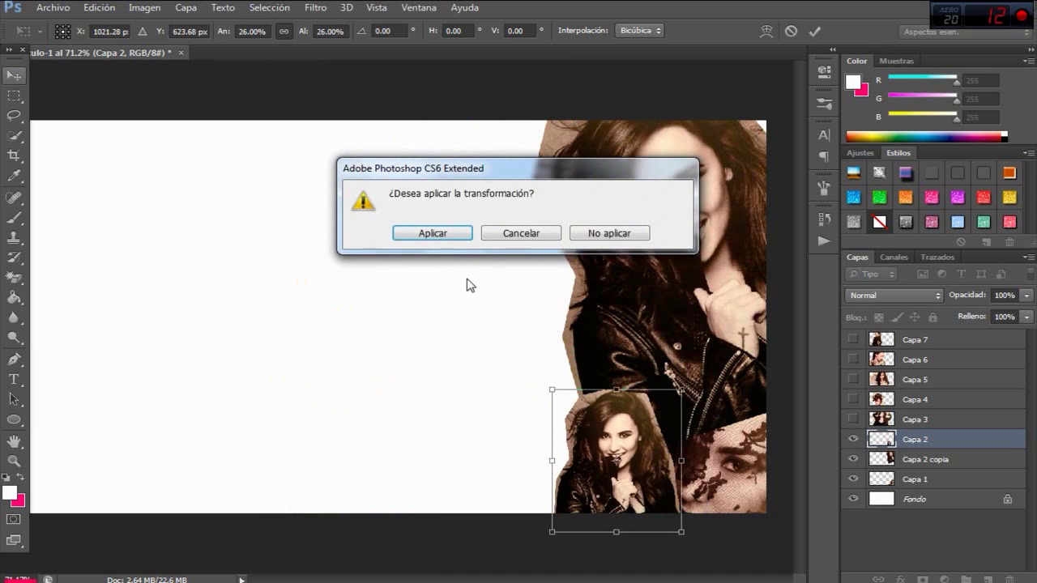
pyautogui.click(418, 235)
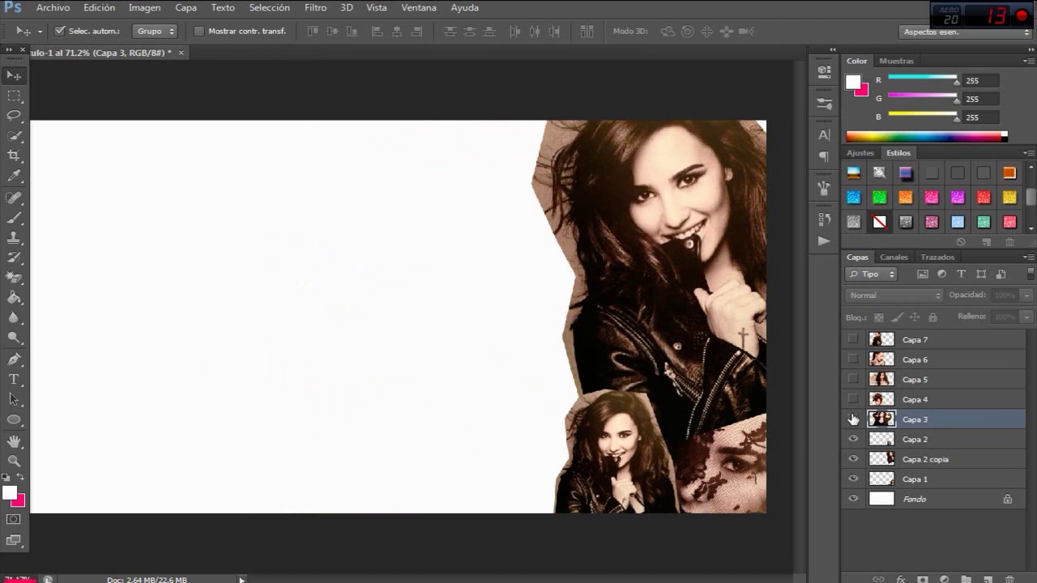
# - Show Capa 3 and scale its arms-raised portrait to 71% in the canvas centre
pyautogui.click(853, 419)
pyautogui.hotkey('ctrl', 't')
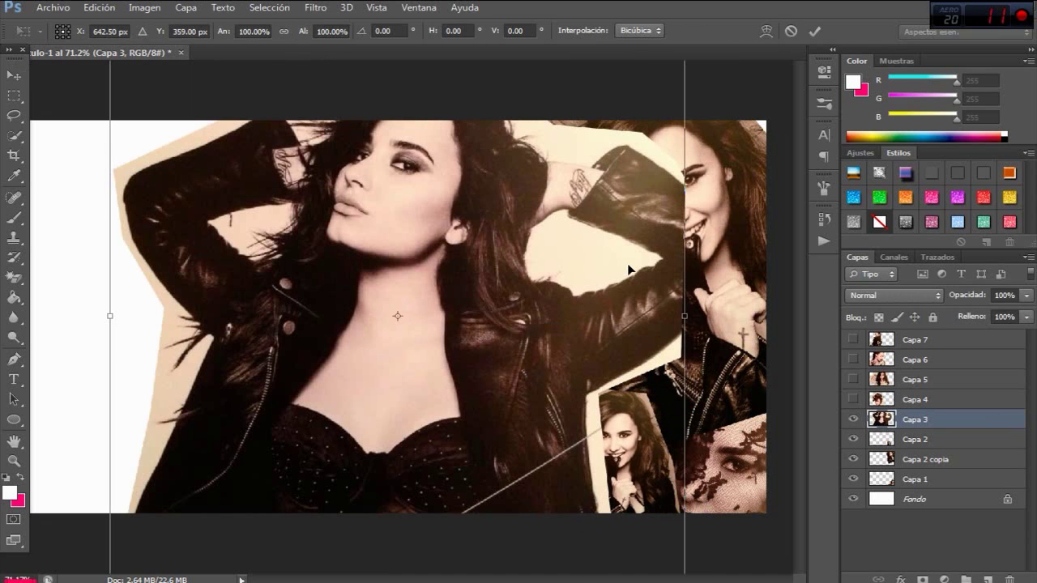
pyautogui.click(284, 30)
pyautogui.doubleClick(253, 30)
pyautogui.write('59')
pyautogui.press('Return')
pyautogui.moveTo(184, 49)
pyautogui.mouseDown()
pyautogui.moveTo(366, 296)
pyautogui.moveTo(404, 331)
pyautogui.mouseUp()
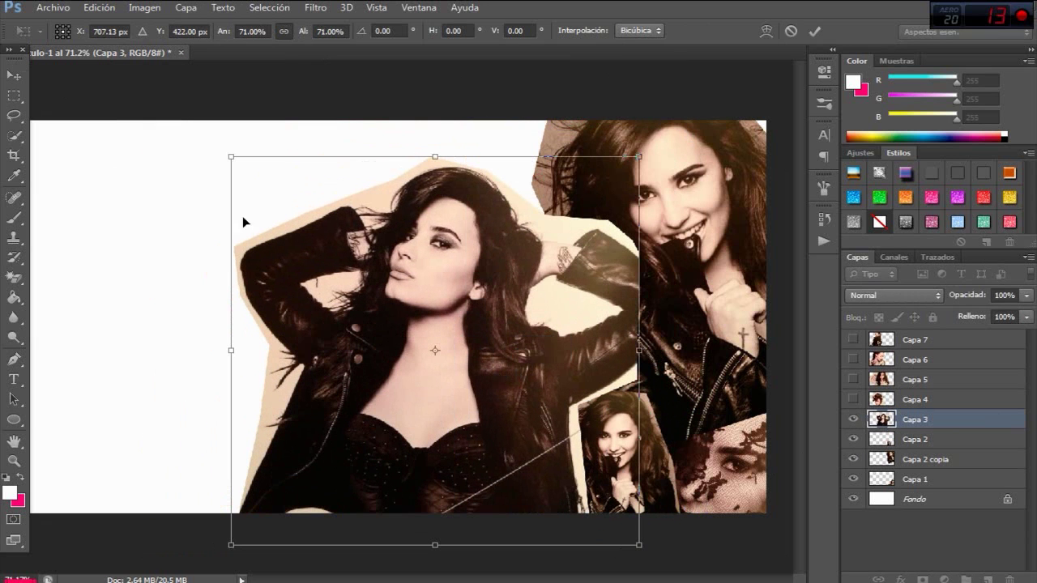
pyautogui.click(13, 75)
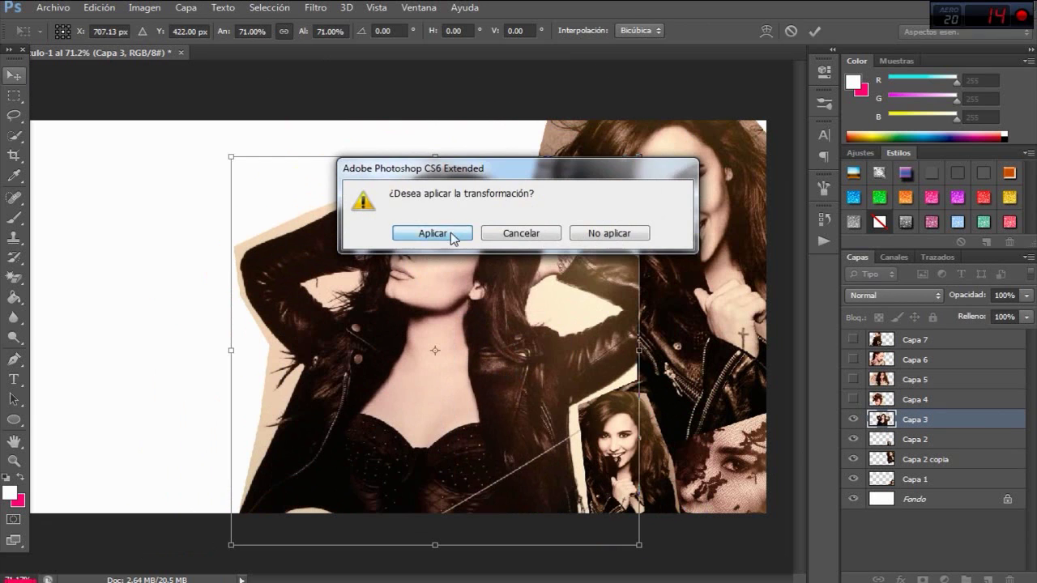
pyautogui.click(429, 234)
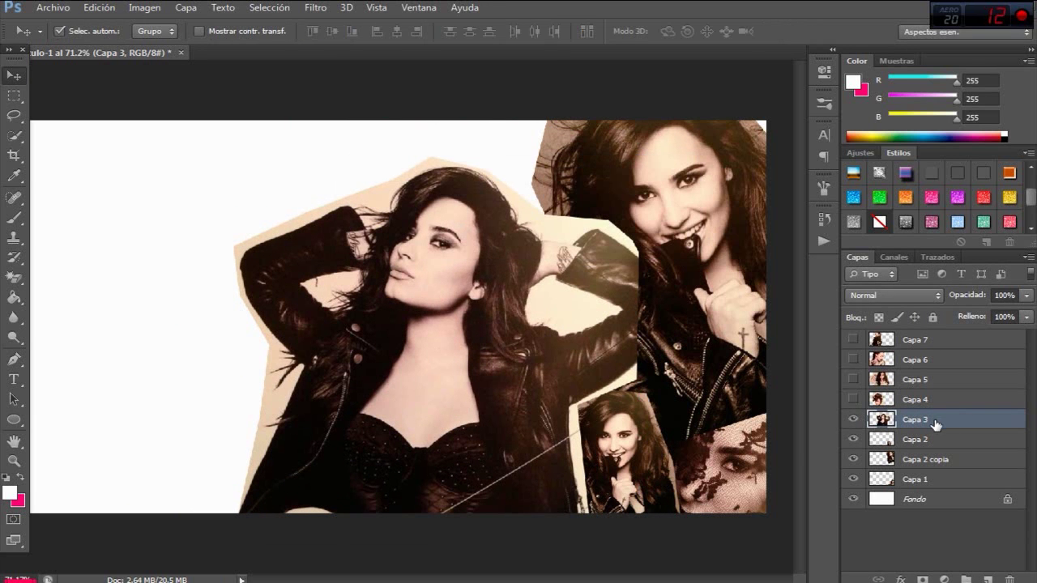
# - Add a 62% Capa 3 copy at the lower-left edge, rotated about 34° clockwise
pyautogui.hotkey('ctrl', 't')
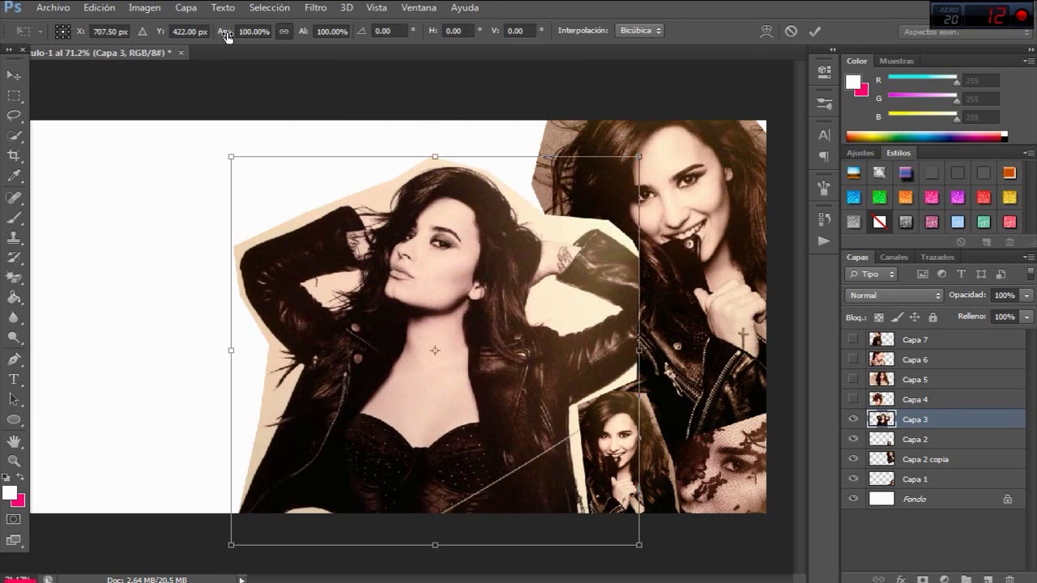
pyautogui.moveTo(228, 38); pyautogui.dragTo(197, 38)
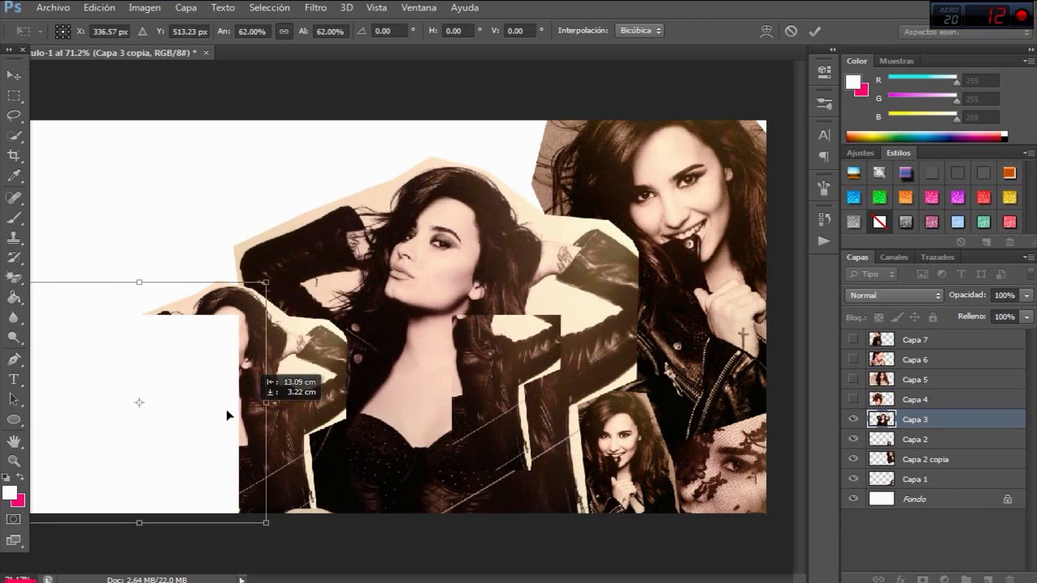
pyautogui.moveTo(537, 364); pyautogui.dragTo(198, 426)
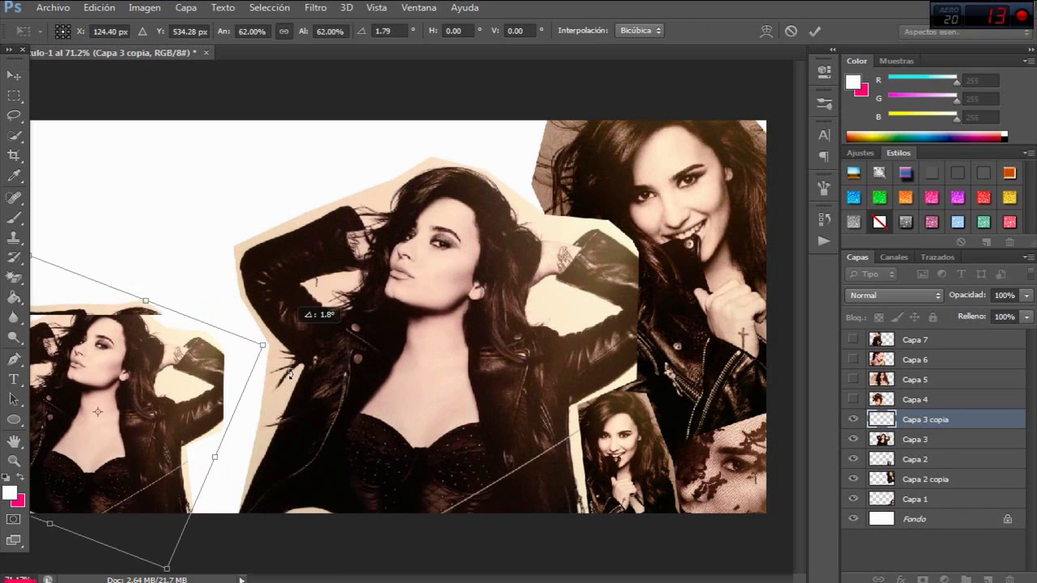
pyautogui.moveTo(239, 272); pyautogui.dragTo(287, 377)
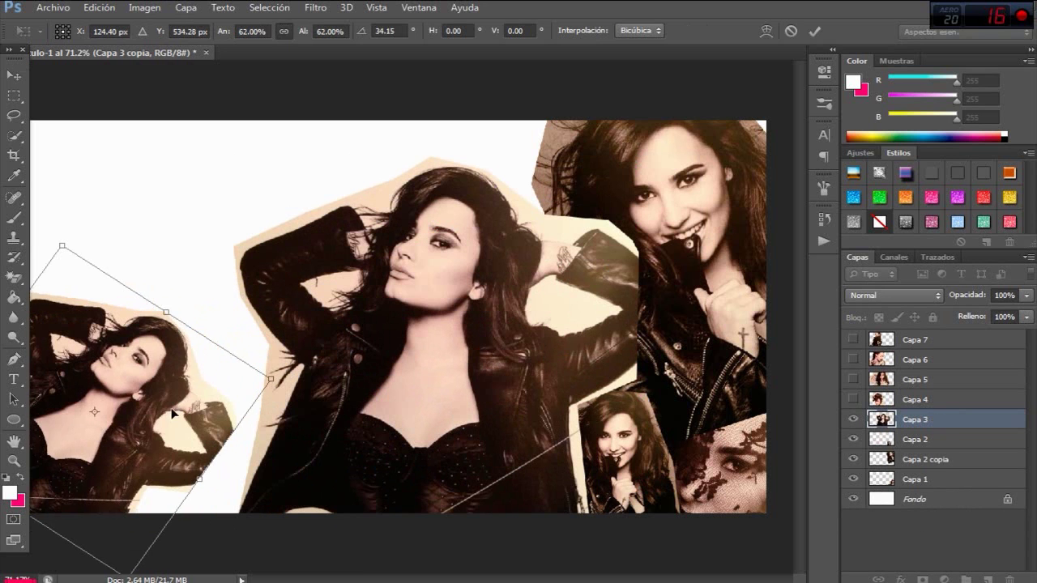
pyautogui.click(14, 75)
pyautogui.click(437, 232)
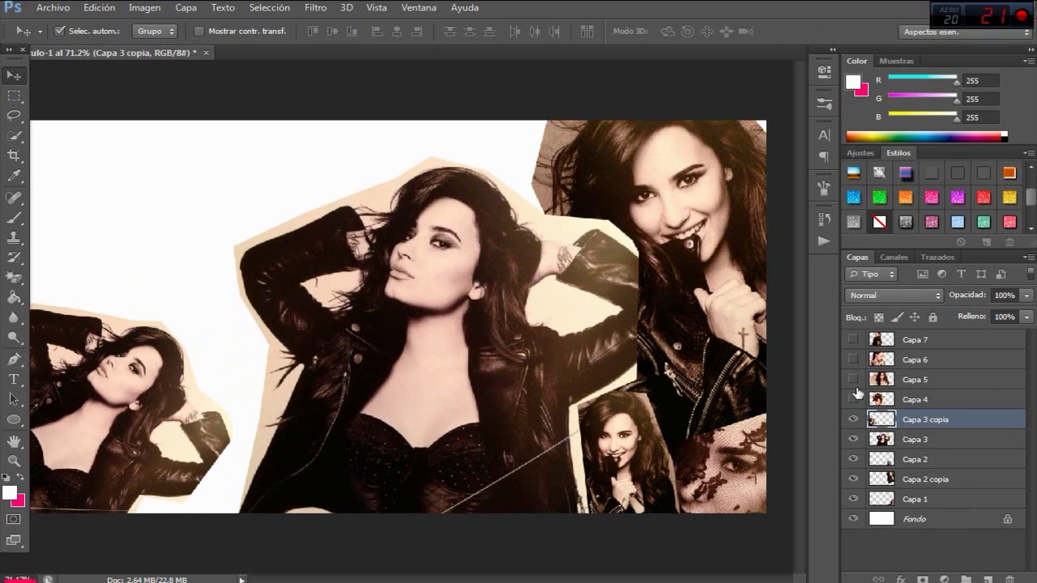
# - Show Capa 4, move it below Capa 2 in the stack, and shift the face upward
pyautogui.click(914, 401)
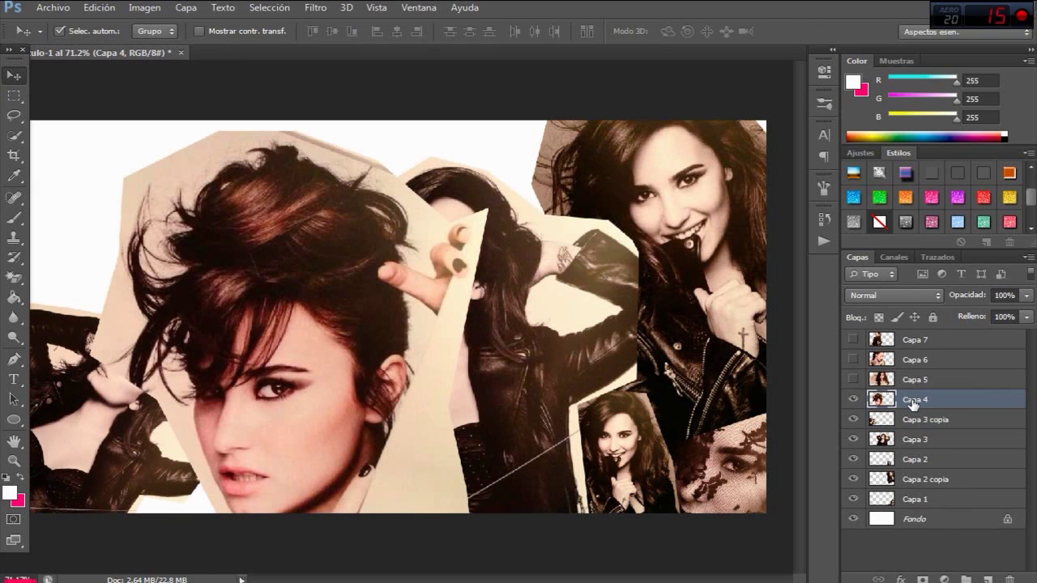
pyautogui.moveTo(914, 401); pyautogui.dragTo(914, 459)
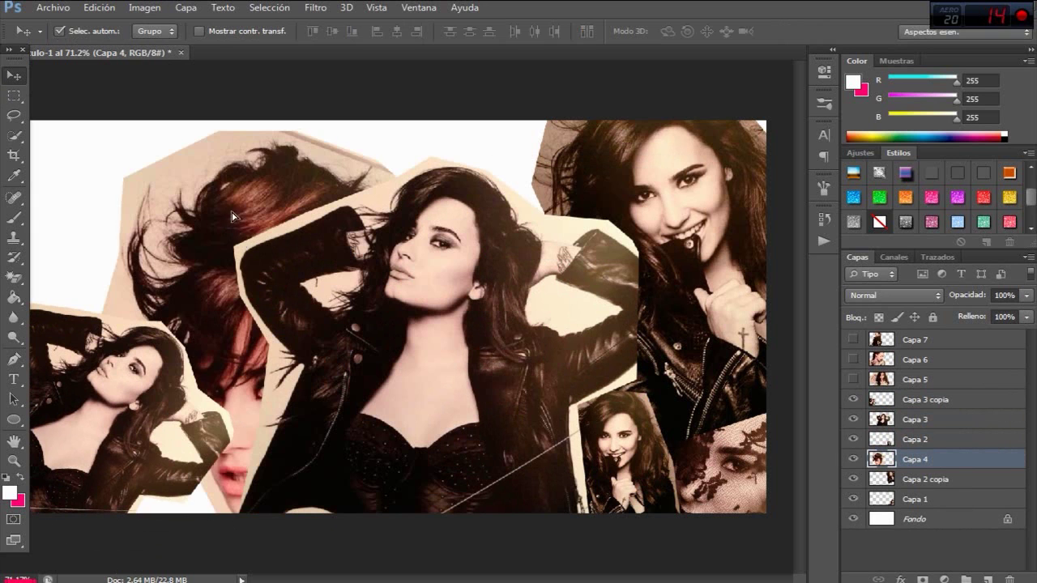
pyautogui.moveTo(234, 233); pyautogui.dragTo(223, 145)
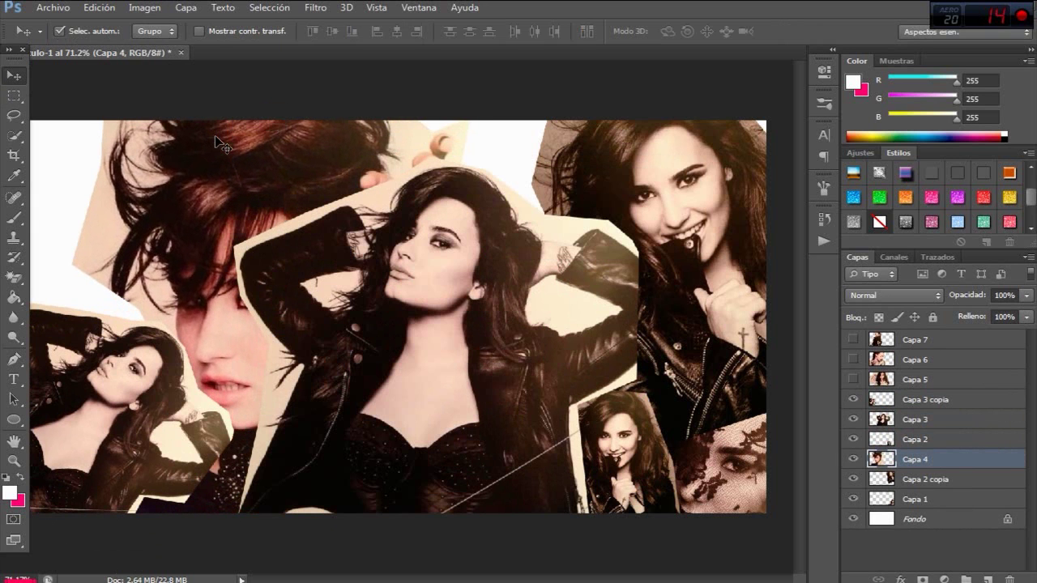
# - Scale Capa 4 to 83%, flip it horizontally, and place it in the upper-left corner
pyautogui.hotkey('ctrl', 't')
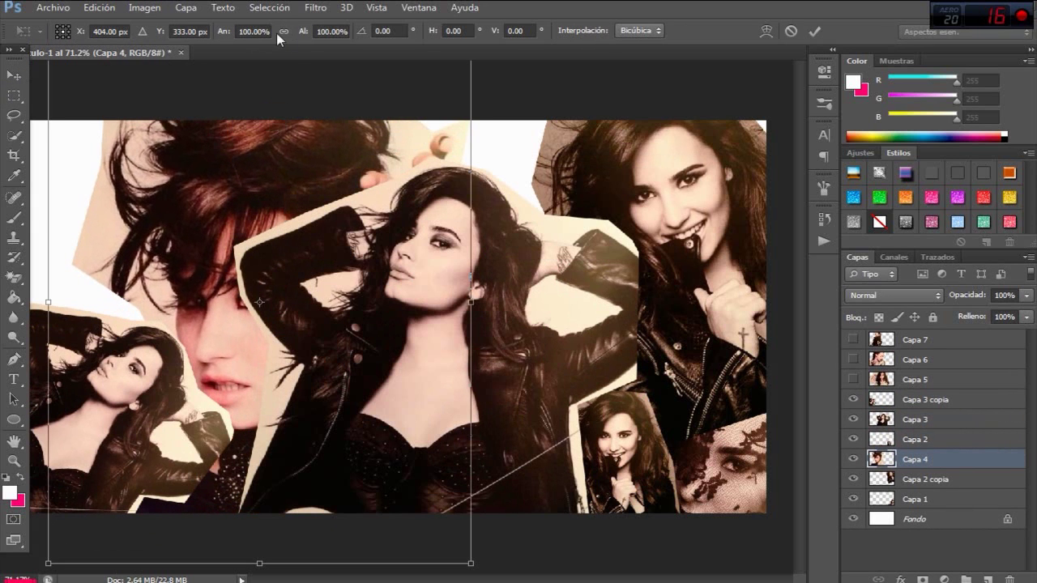
pyautogui.moveTo(220, 32); pyautogui.dragTo(210, 56)
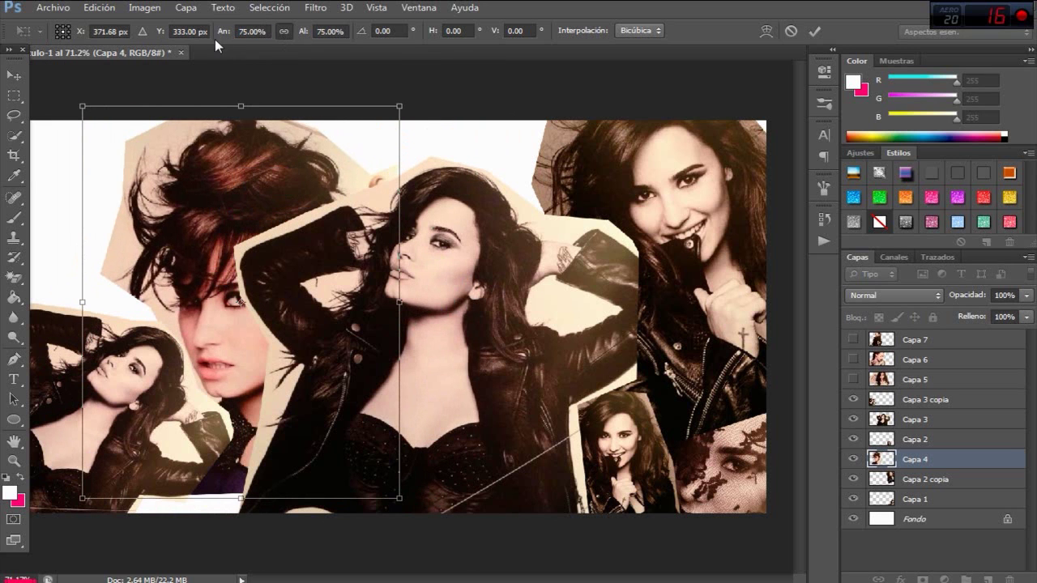
pyautogui.moveTo(220, 38); pyautogui.dragTo(276, 146)
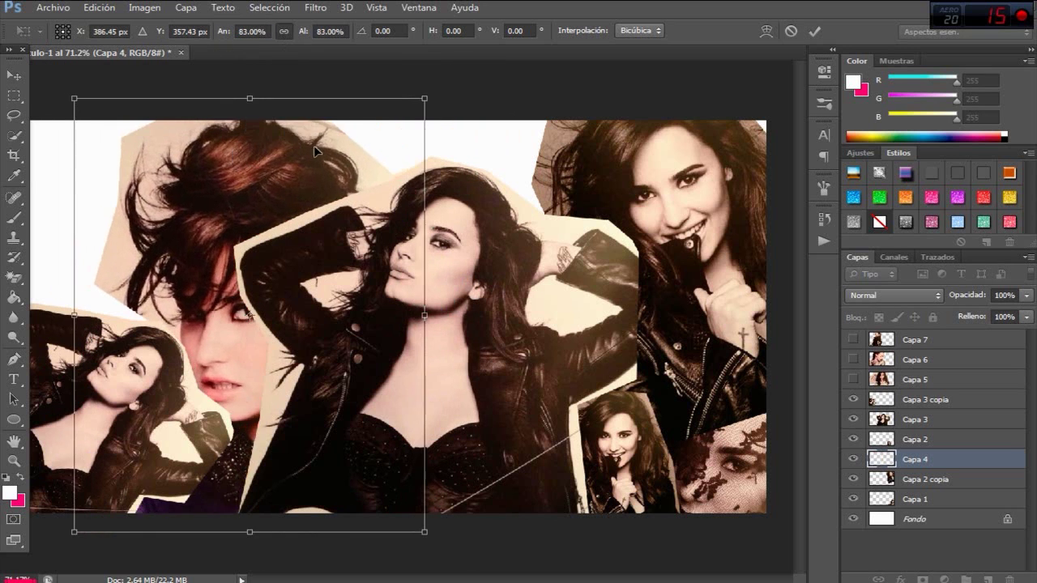
pyautogui.rightClick(291, 167)
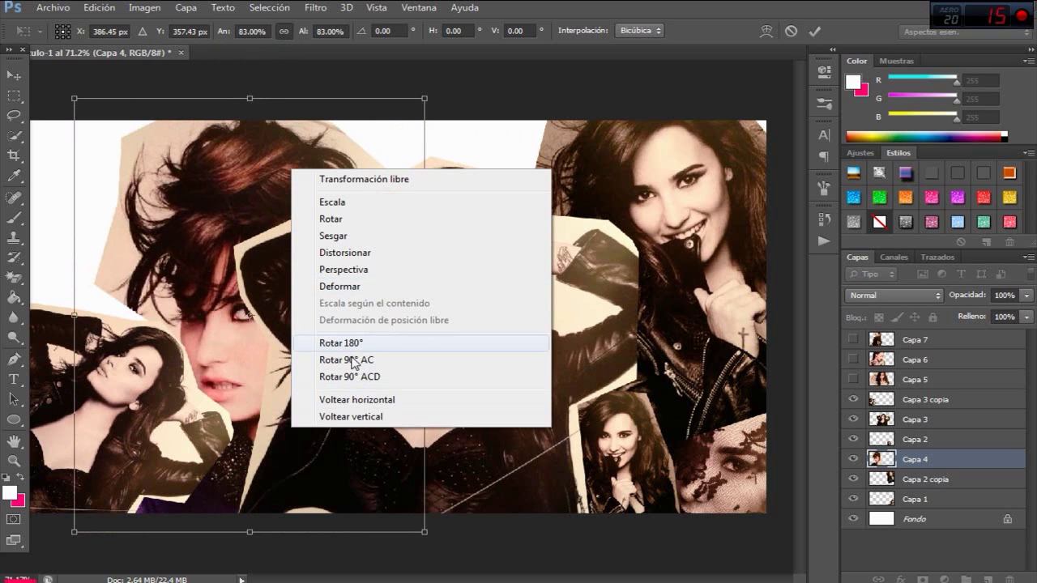
pyautogui.click(340, 401)
pyautogui.moveTo(248, 239)
pyautogui.mouseDown()
pyautogui.moveTo(150, 194)
pyautogui.moveTo(144, 122)
pyautogui.mouseUp()
pyautogui.click(13, 74)
pyautogui.click(427, 233)
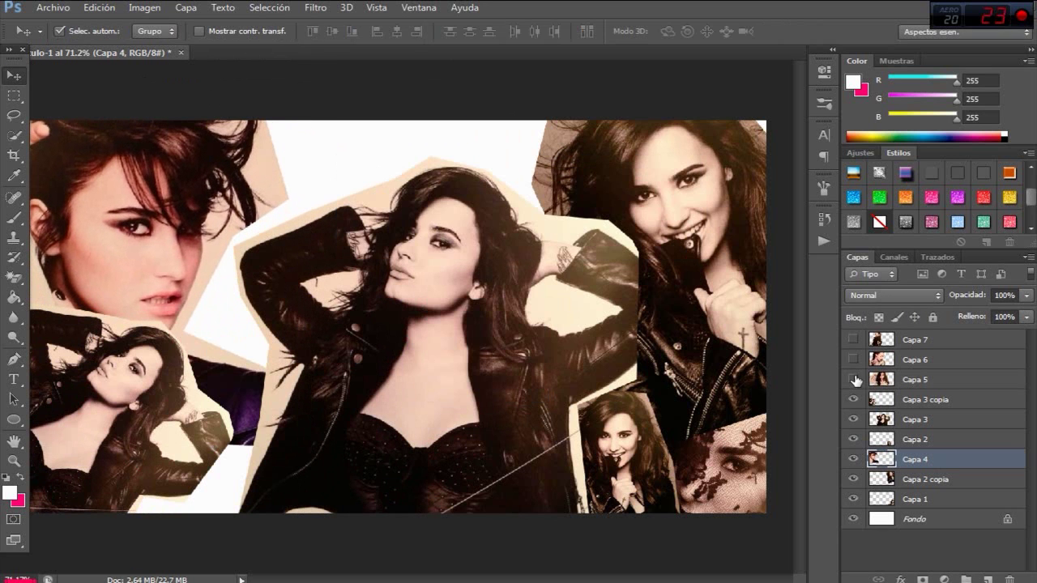
# - Show Capa 5 and move it just above the background layer
pyautogui.click(852, 379)
pyautogui.moveTo(895, 379)
pyautogui.mouseDown()
pyautogui.moveTo(902, 496)
pyautogui.moveTo(914, 510)
pyautogui.mouseUp()
pyautogui.moveTo(942, 385); pyautogui.dragTo(940, 509)
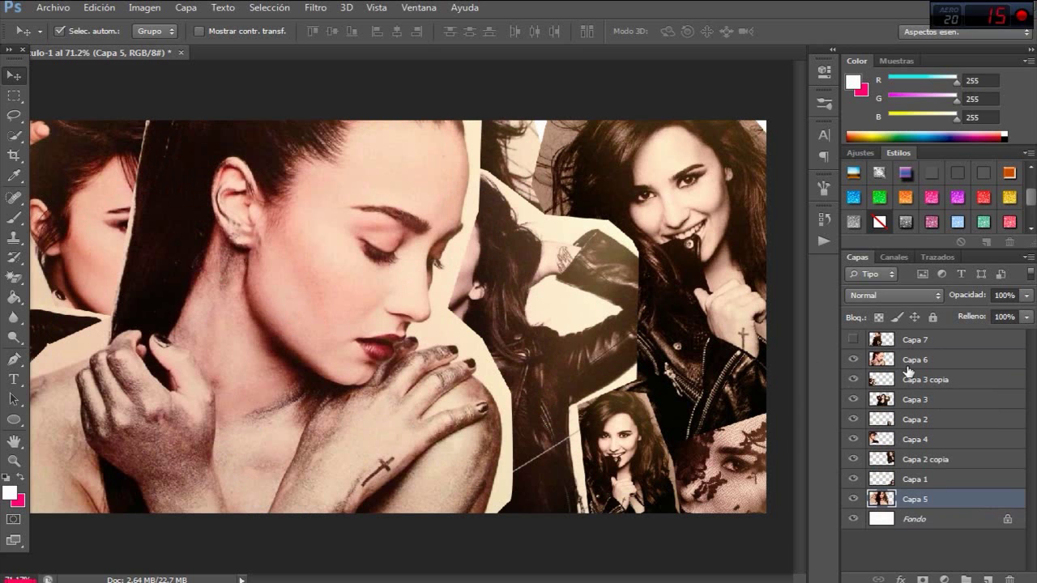
# - Scale Capa 6 to 54%, tilt it about 27° left of centre, and put it below Capa 3
pyautogui.click(907, 366)
pyautogui.hotkey('ctrl', 't')
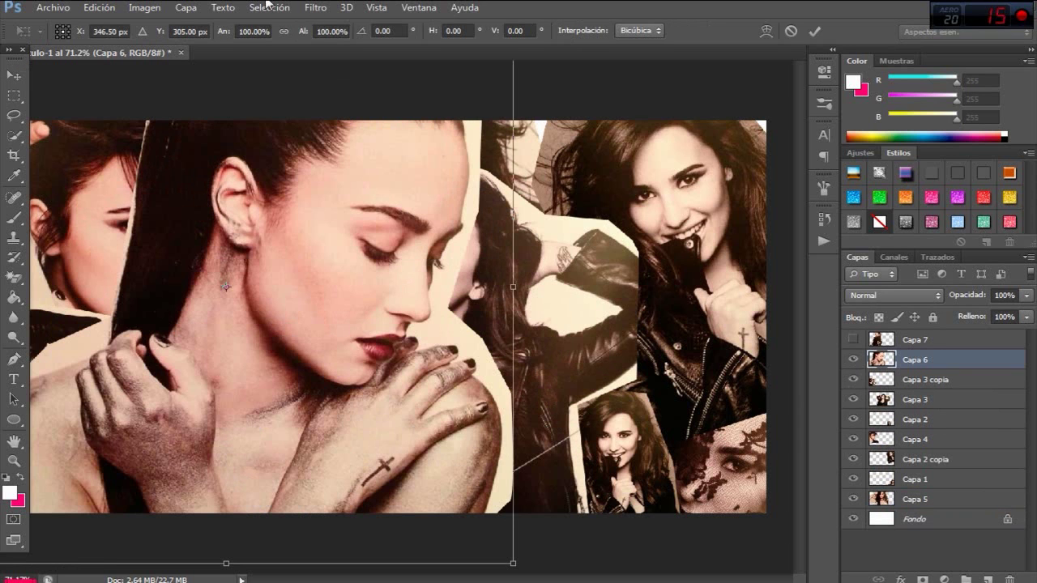
pyautogui.moveTo(221, 32); pyautogui.dragTo(174, 38)
pyautogui.moveTo(294, 229); pyautogui.dragTo(398, 203)
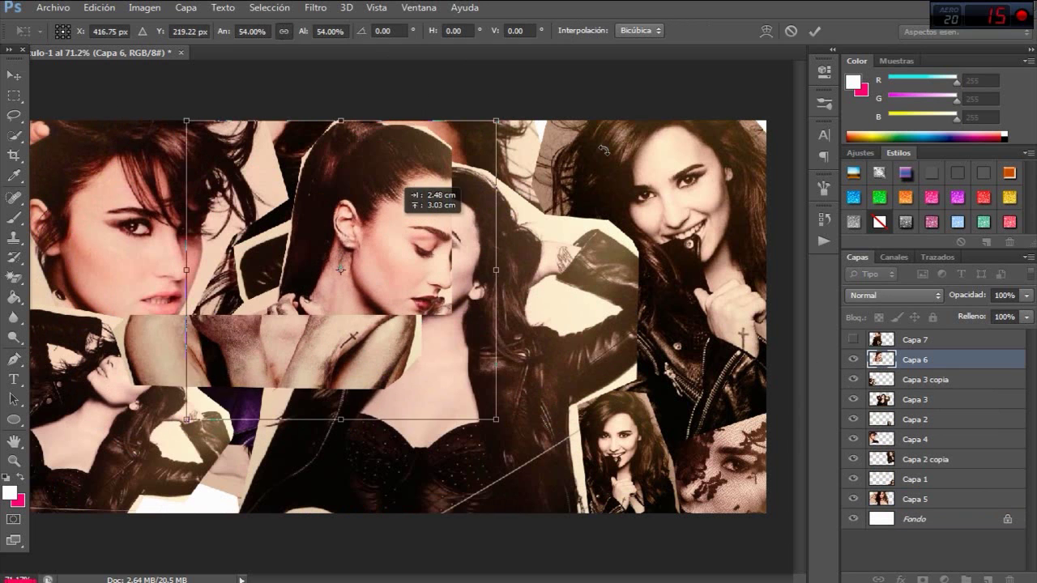
pyautogui.moveTo(535, 92); pyautogui.dragTo(454, 32)
pyautogui.moveTo(374, 246); pyautogui.dragTo(213, 278)
pyautogui.click(13, 75)
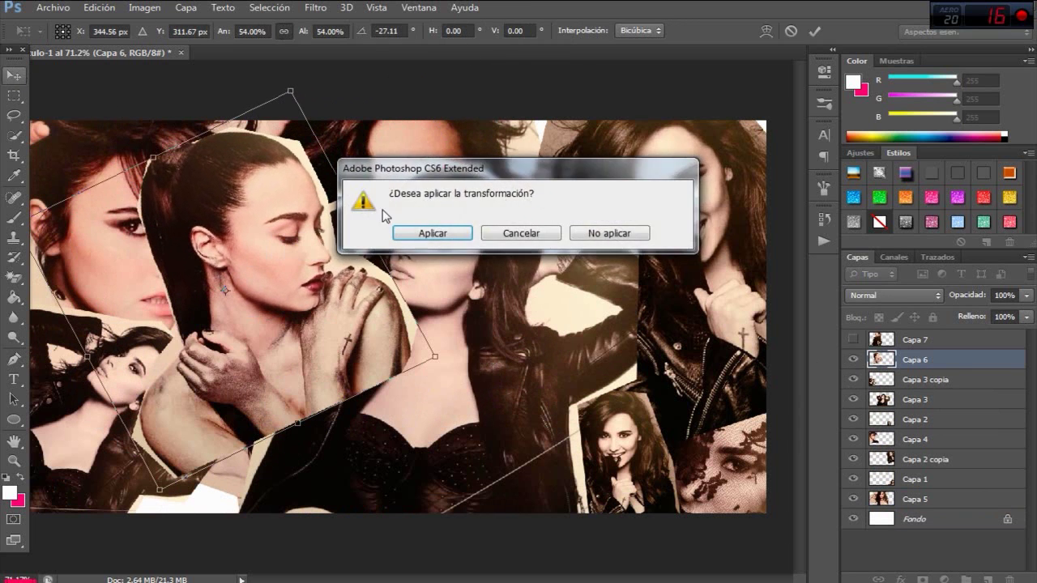
pyautogui.click(432, 233)
pyautogui.moveTo(945, 363); pyautogui.dragTo(957, 410)
pyautogui.moveTo(246, 414)
pyautogui.mouseDown()
pyautogui.moveTo(188, 492)
pyautogui.moveTo(222, 401)
pyautogui.mouseUp()
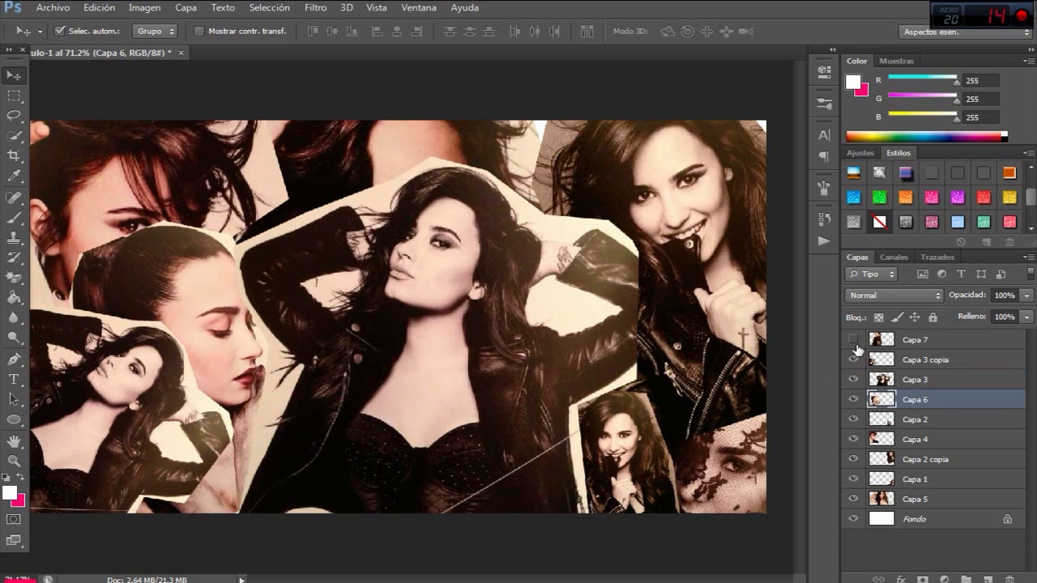
# - Show the Capa 7 ponytail portrait and place it under Capa 3 copia in the stack
pyautogui.click(854, 340)
pyautogui.click(914, 340)
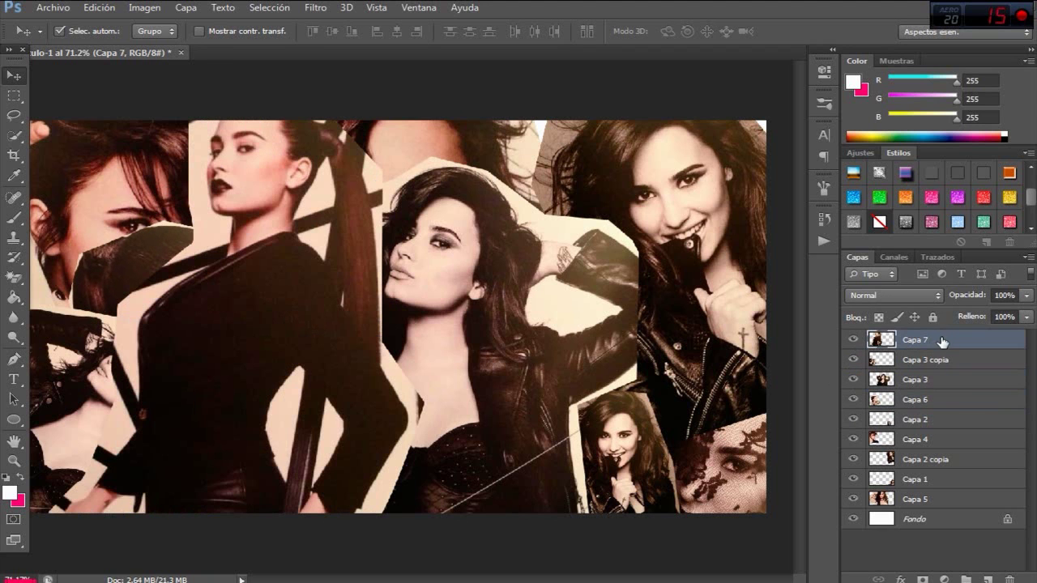
pyautogui.moveTo(942, 340); pyautogui.dragTo(940, 419)
pyautogui.moveTo(621, 188); pyautogui.dragTo(540, 206)
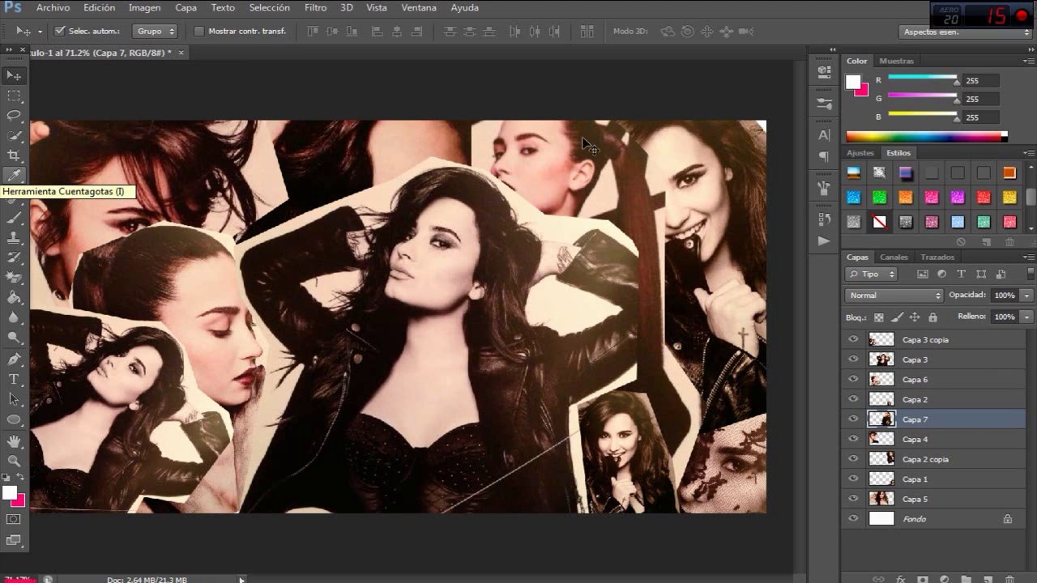
pyautogui.moveTo(893, 417); pyautogui.dragTo(883, 355)
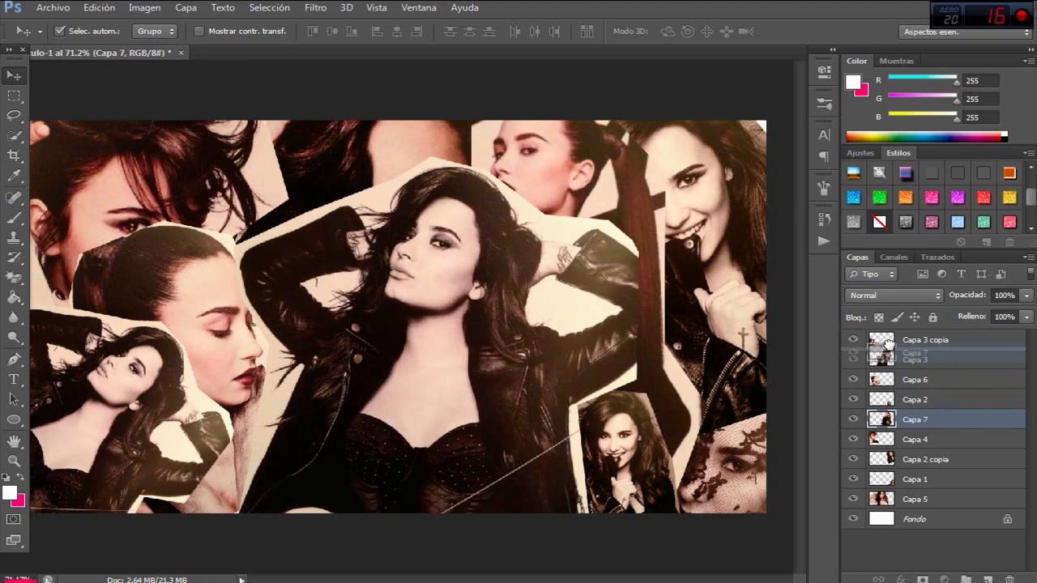
# - Move the ponytail portrait to the right on the canvas
pyautogui.click(861, 345)
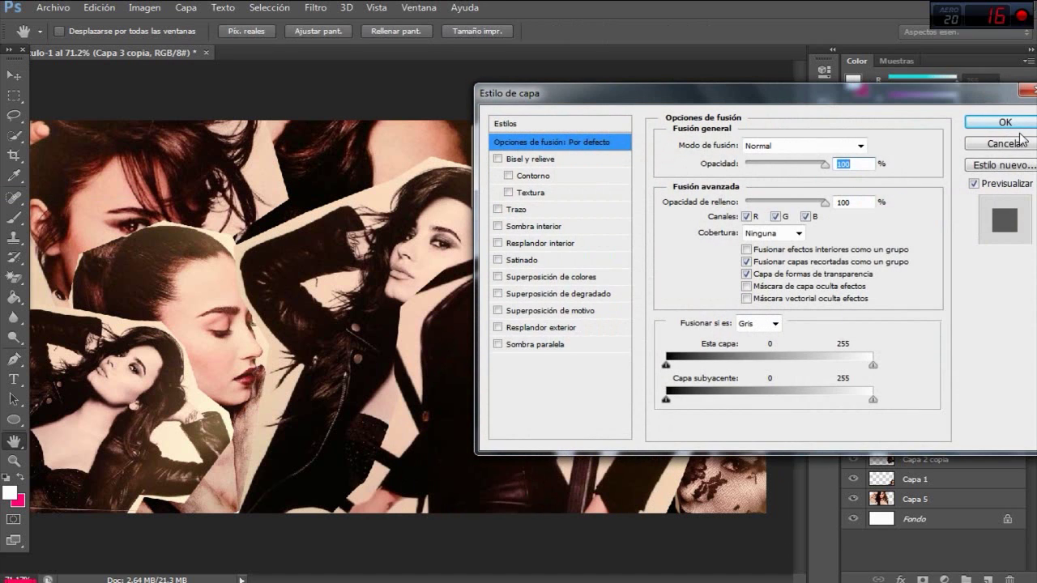
pyautogui.click(1005, 144)
pyautogui.moveTo(533, 275); pyautogui.dragTo(592, 268)
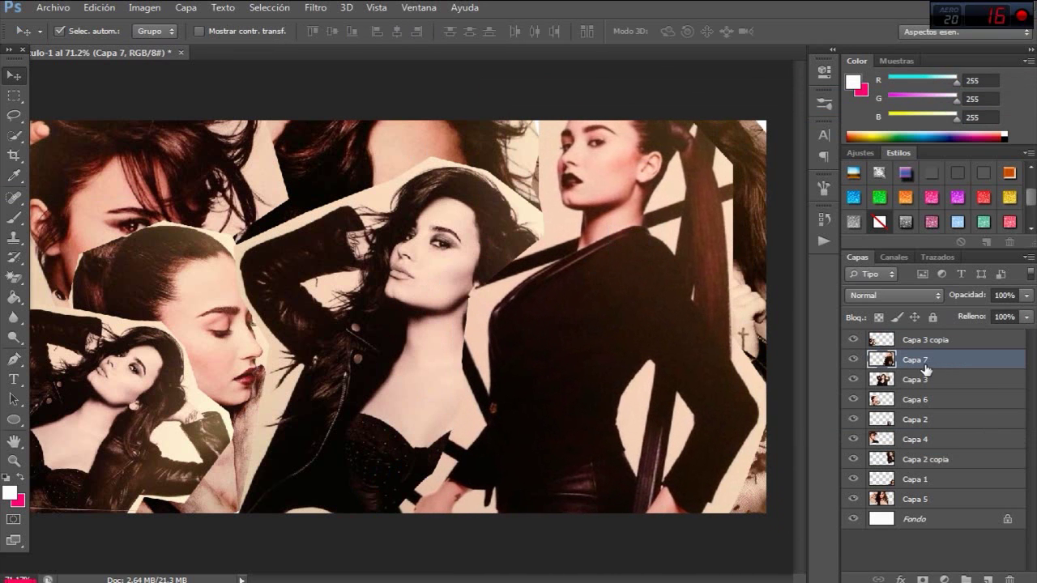
# - Reorder the stack: lower Capa 7 and Capa 3, and put Capa 4 beneath Capa 6
pyautogui.keyDown('ctrl'); pyautogui.click(919, 377); pyautogui.keyUp('ctrl')
pyautogui.moveTo(920, 377); pyautogui.dragTo(933, 456)
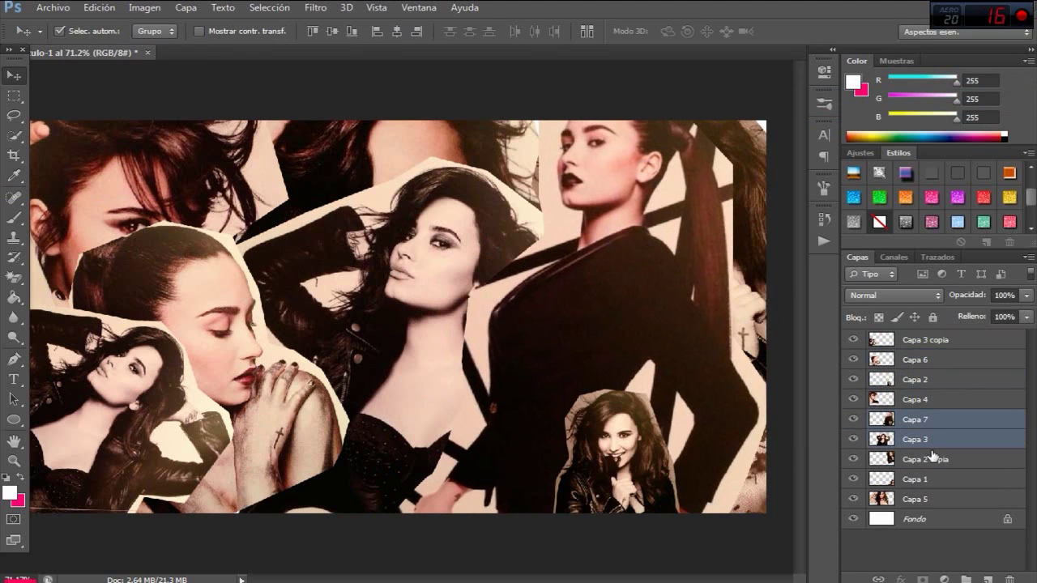
pyautogui.click(905, 427)
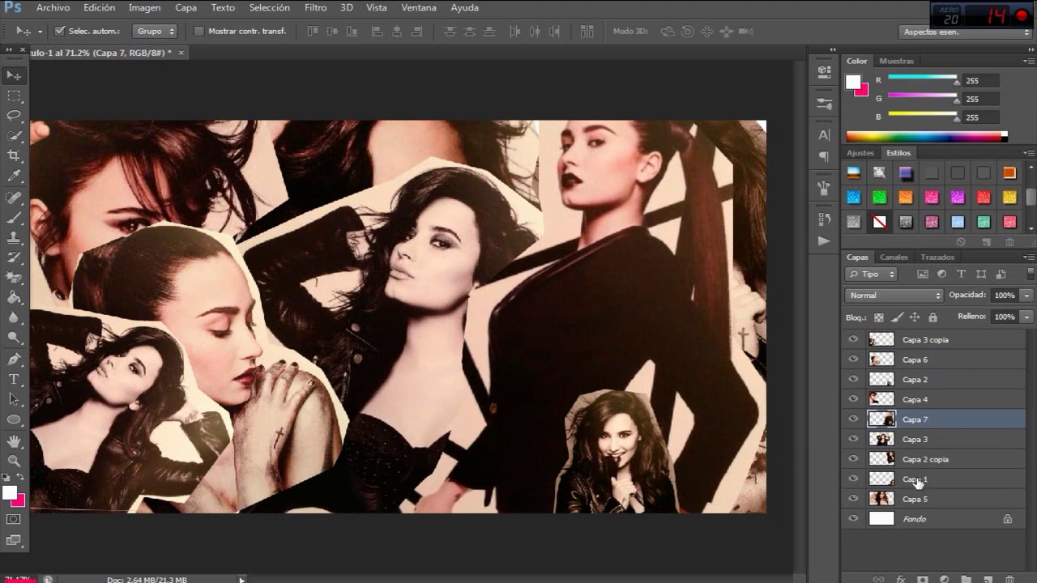
pyautogui.click(903, 456)
pyautogui.click(903, 397)
pyautogui.moveTo(903, 360)
pyautogui.mouseDown()
pyautogui.moveTo(926, 445)
pyautogui.moveTo(888, 441)
pyautogui.mouseUp()
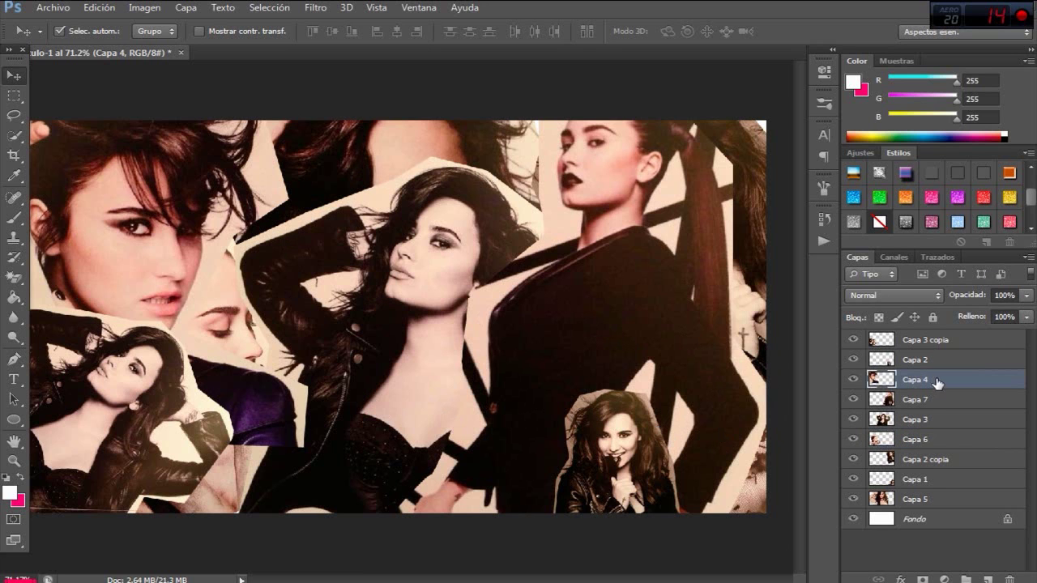
pyautogui.moveTo(904, 381); pyautogui.dragTo(930, 448)
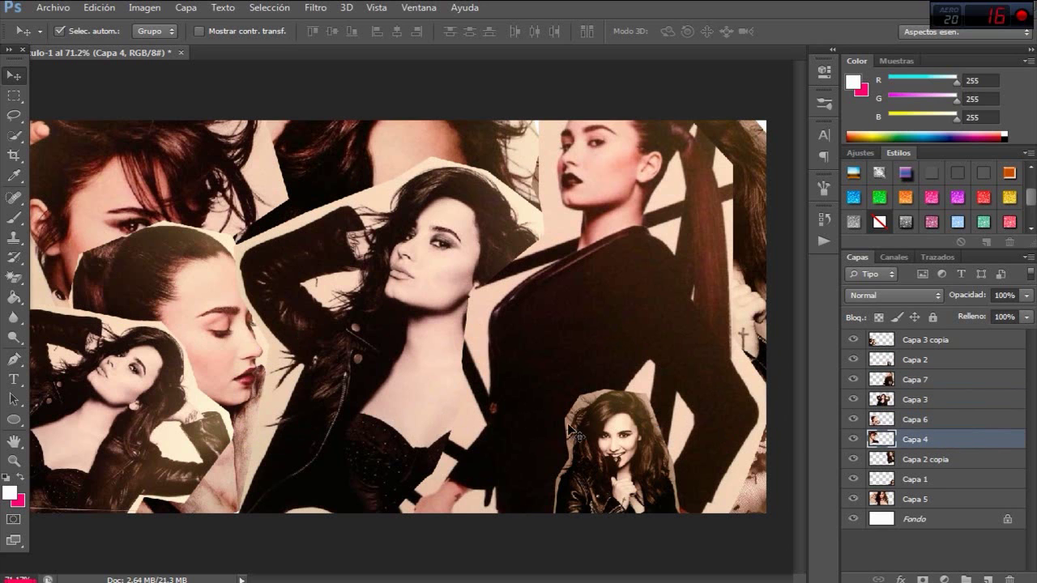
pyautogui.click(926, 500)
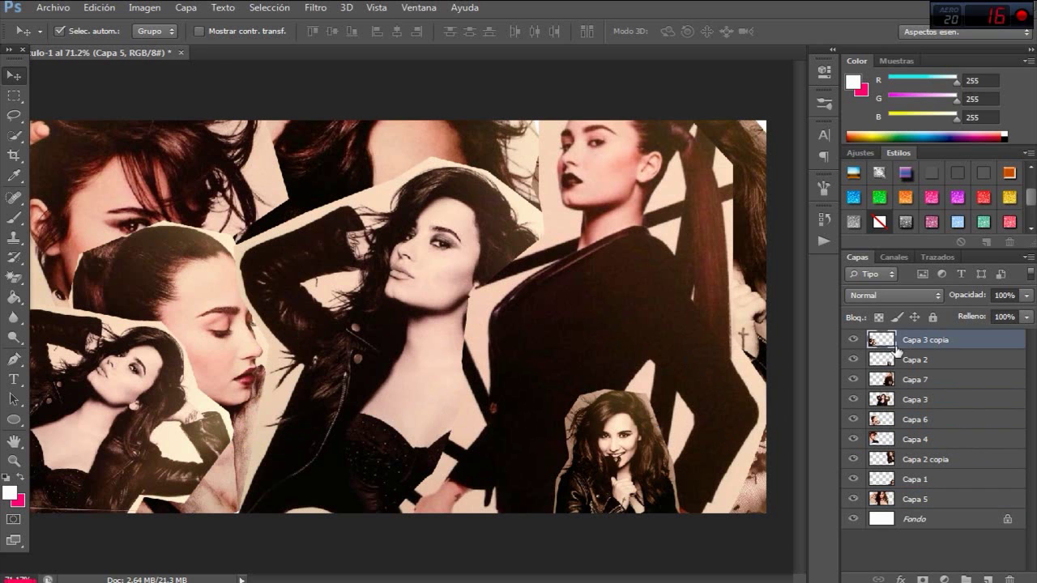
# - Give Capa 3 copia a thicker stroke in dark brown 392723 sampled from the photo
pyautogui.click(894, 345)
pyautogui.rightClick(830, 310)
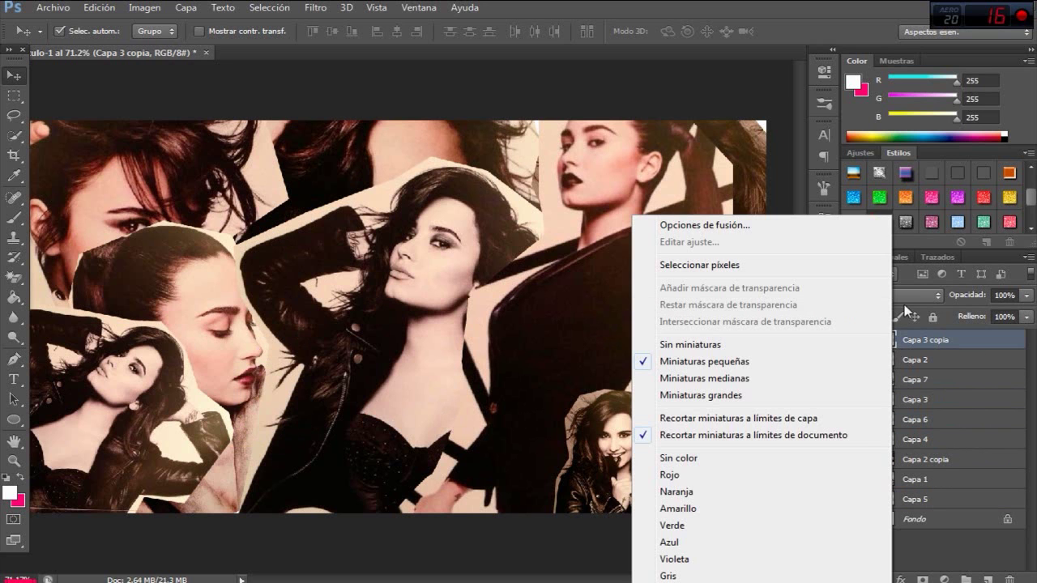
pyautogui.press('Escape')
pyautogui.press('h')
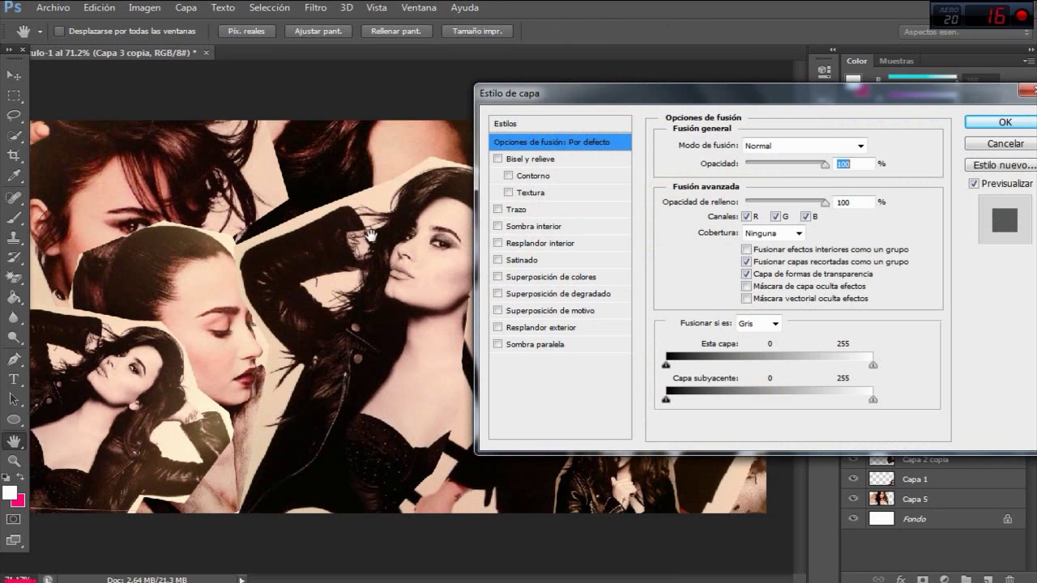
pyautogui.moveTo(539, 95); pyautogui.dragTo(597, 98)
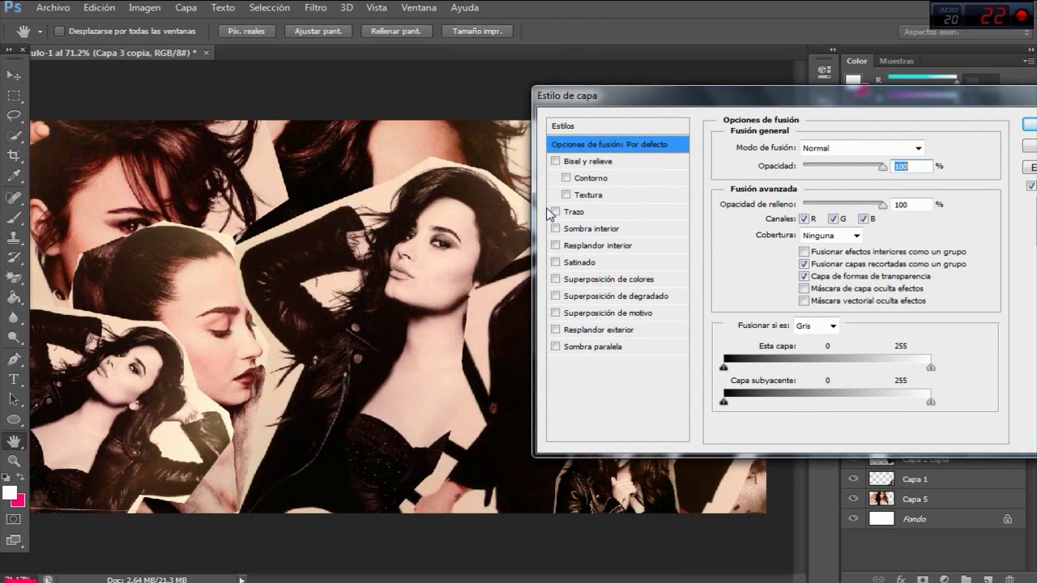
pyautogui.click(565, 214)
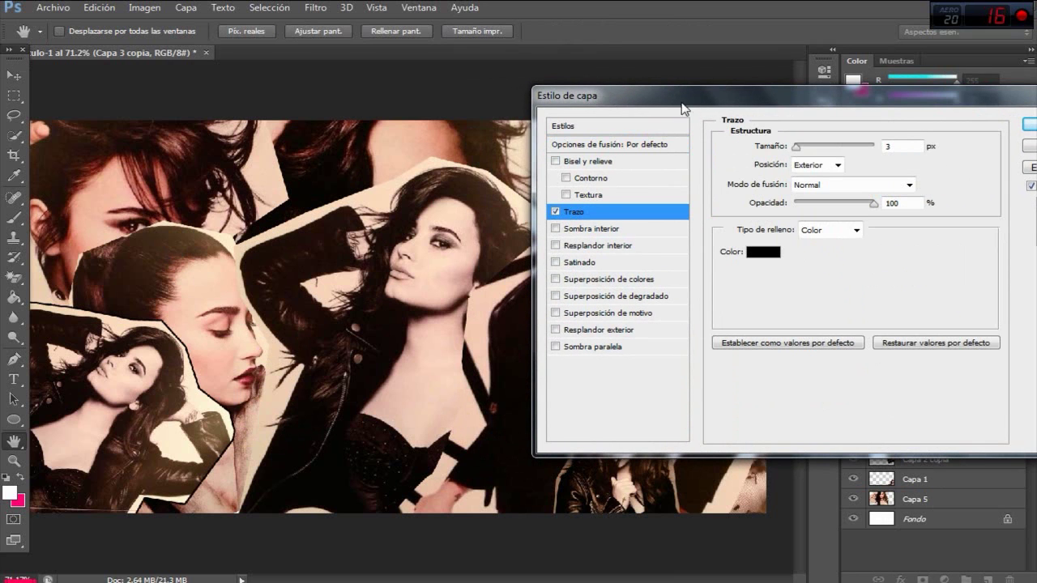
pyautogui.click(764, 253)
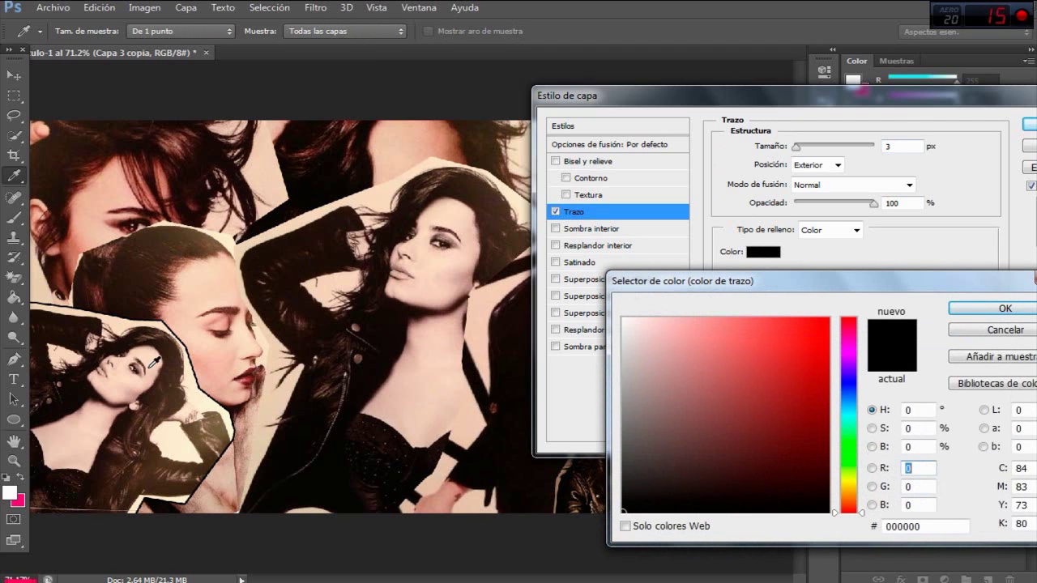
pyautogui.click(177, 355)
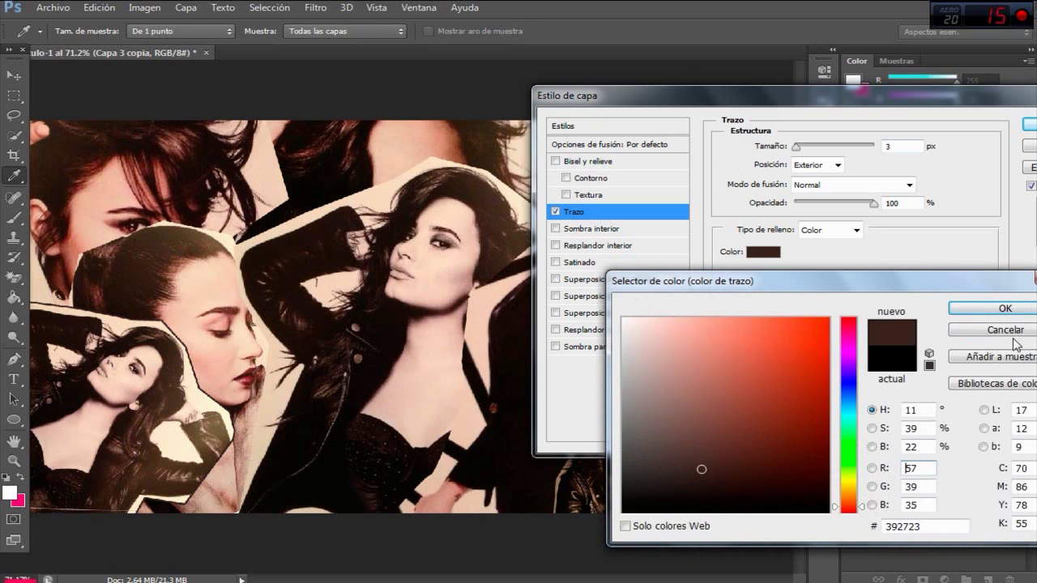
pyautogui.click(1003, 308)
pyautogui.moveTo(795, 152); pyautogui.dragTo(804, 151)
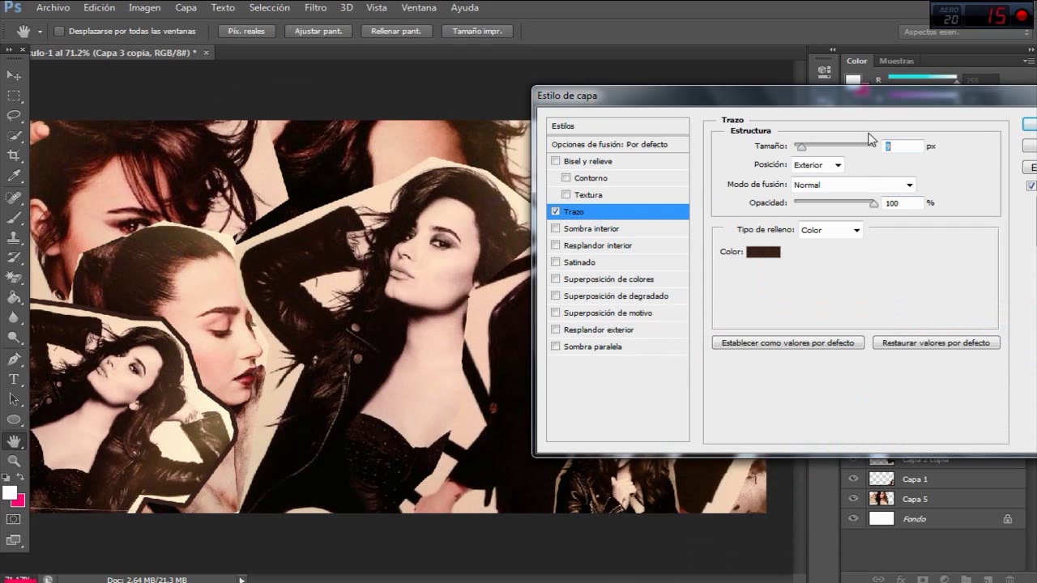
# - Add a drop shadow at 100% opacity and about 54 px size, and apply the style
pyautogui.moveTo(840, 105); pyautogui.dragTo(700, 135)
pyautogui.click(428, 378)
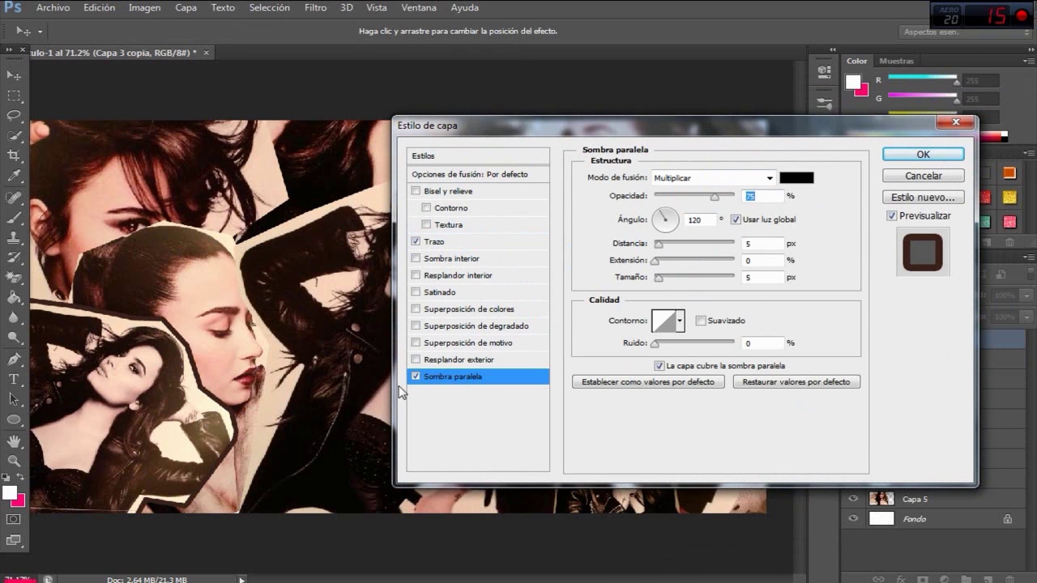
pyautogui.moveTo(714, 196); pyautogui.dragTo(752, 195)
pyautogui.click(660, 277)
pyautogui.moveTo(661, 280); pyautogui.dragTo(677, 277)
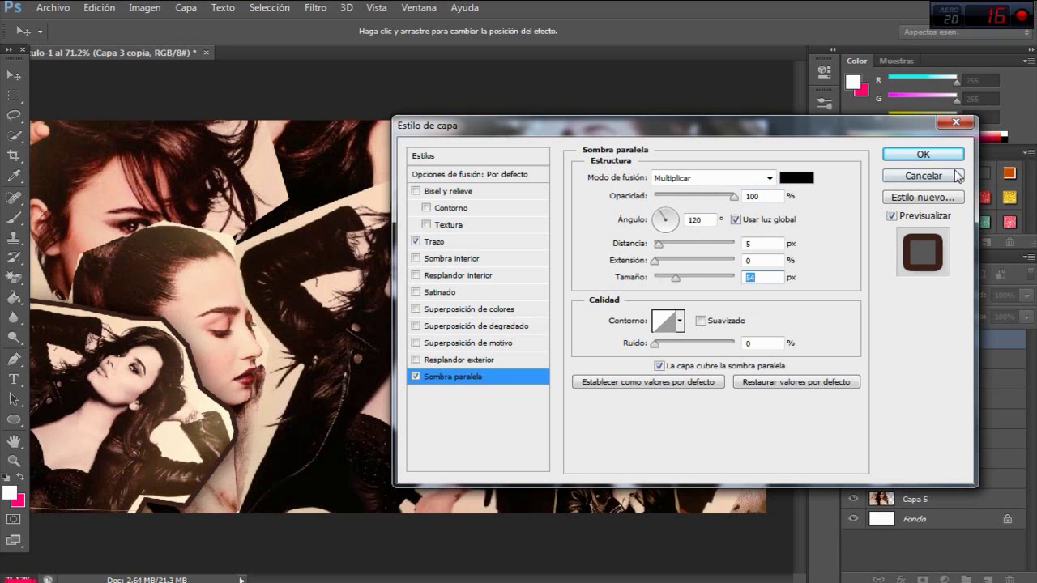
pyautogui.click(921, 155)
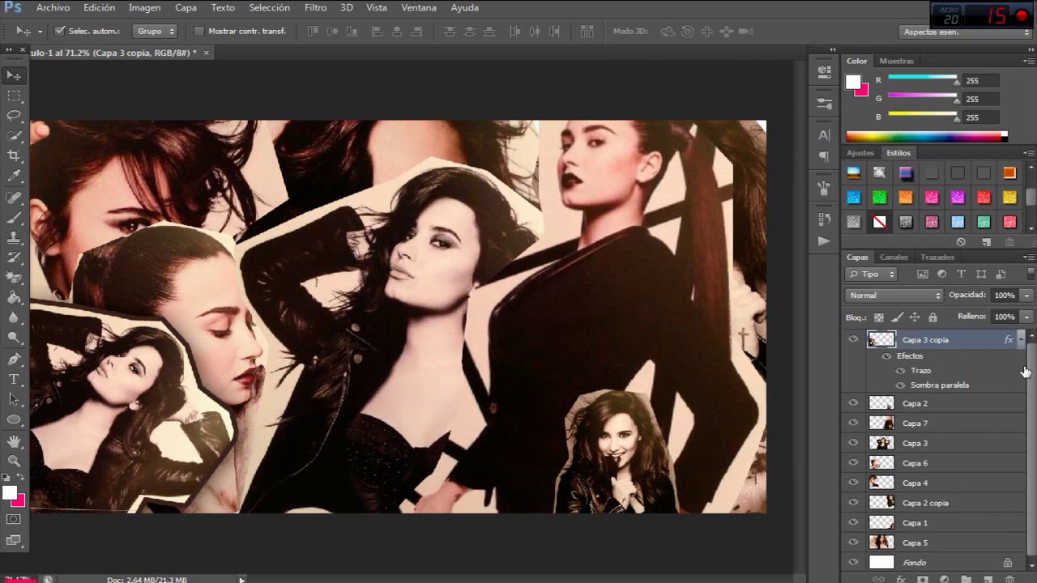
# - Copy Capa 3 copia's layer style and paste it onto all layers down to Capa 5
pyautogui.click(1020, 339)
pyautogui.rightClick(968, 341)
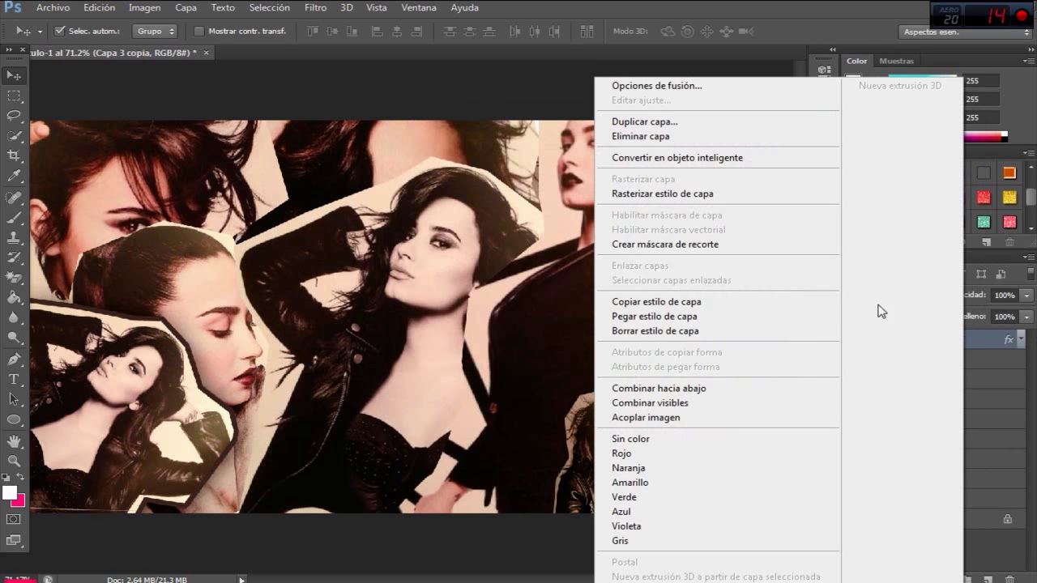
pyautogui.click(635, 303)
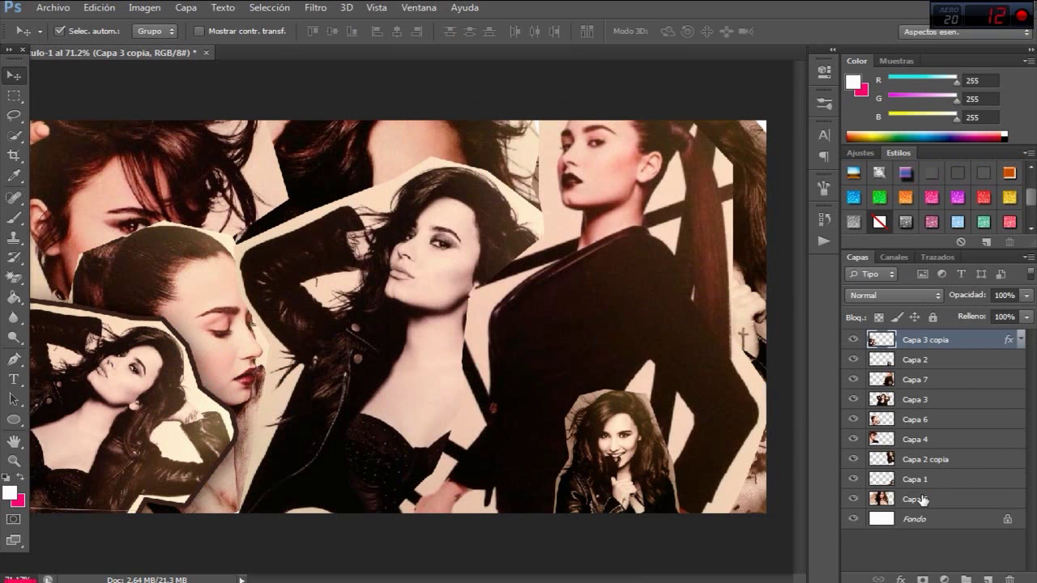
pyautogui.keyDown('shift'); pyautogui.click(926, 502); pyautogui.keyUp('shift')
pyautogui.rightClick(915, 430)
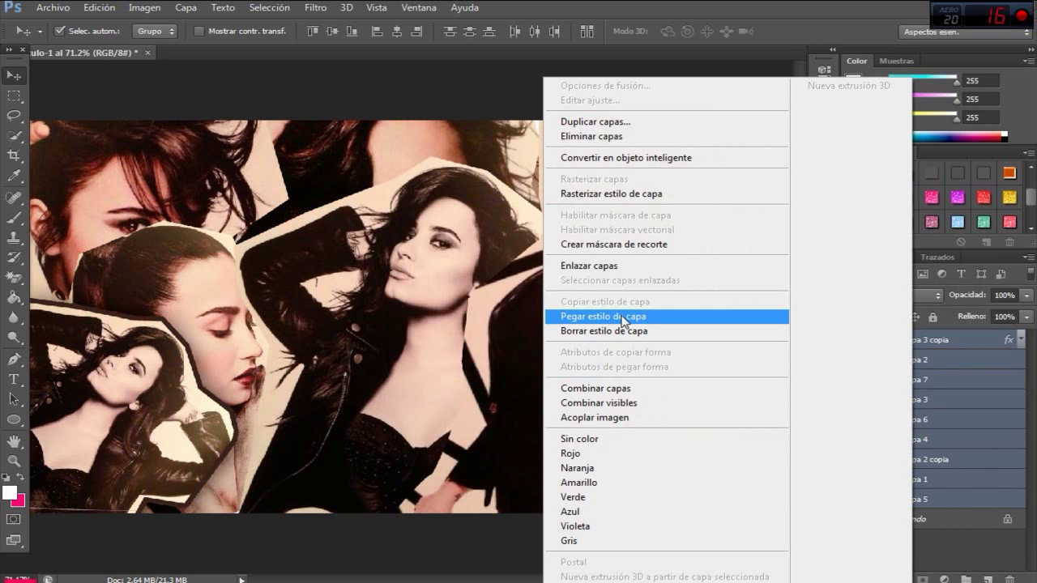
pyautogui.click(629, 317)
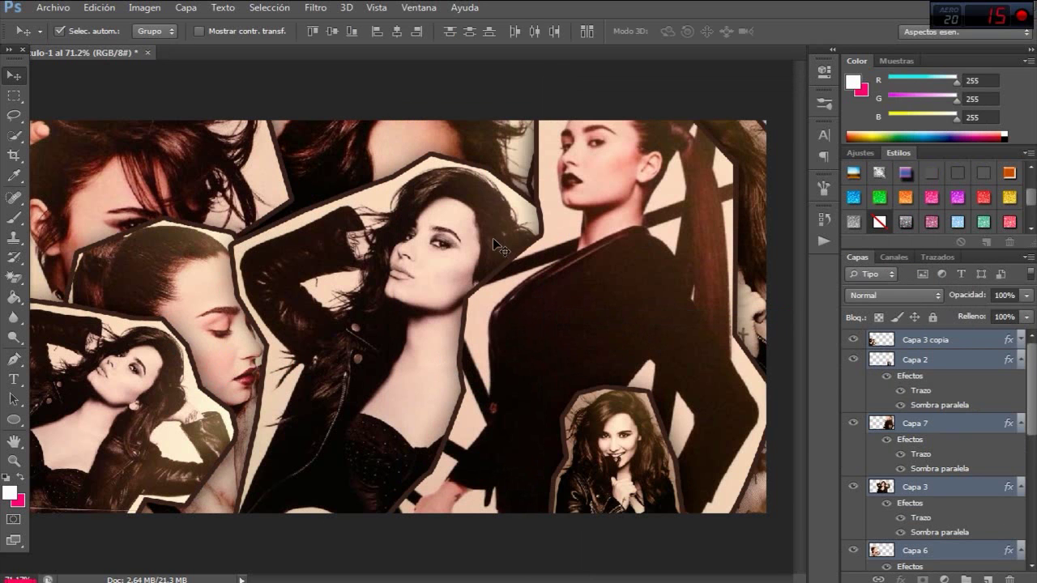
# - Fit the whole canvas in the window
pyautogui.click(13, 460)
pyautogui.rightClick(328, 255)
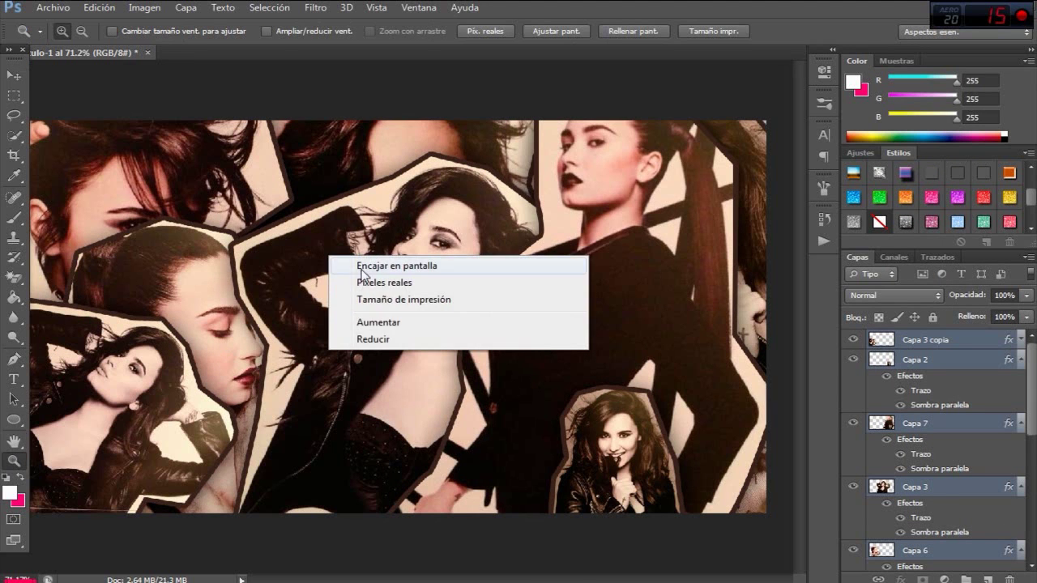
pyautogui.click(362, 266)
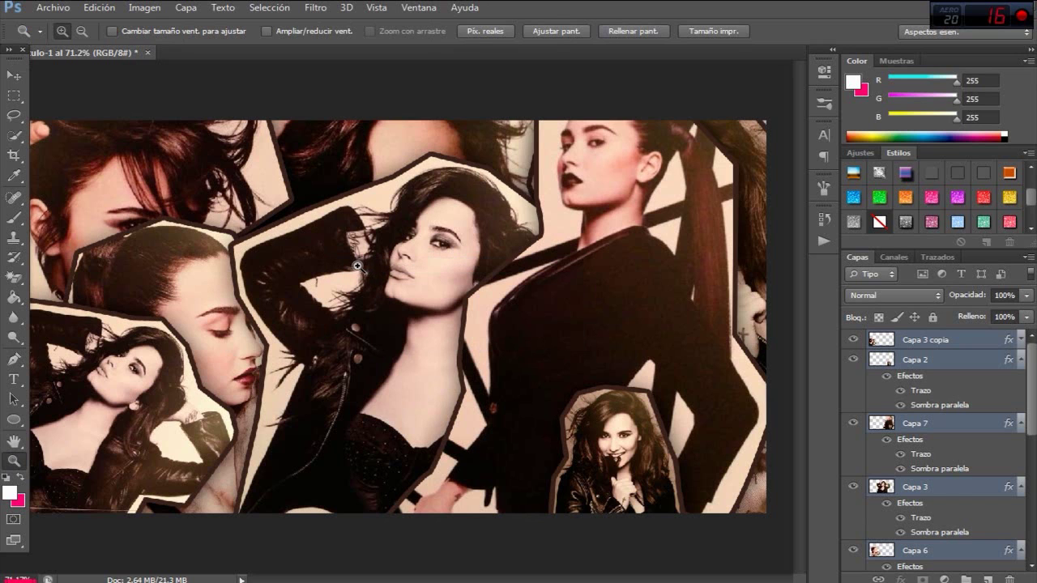
pyautogui.click(14, 75)
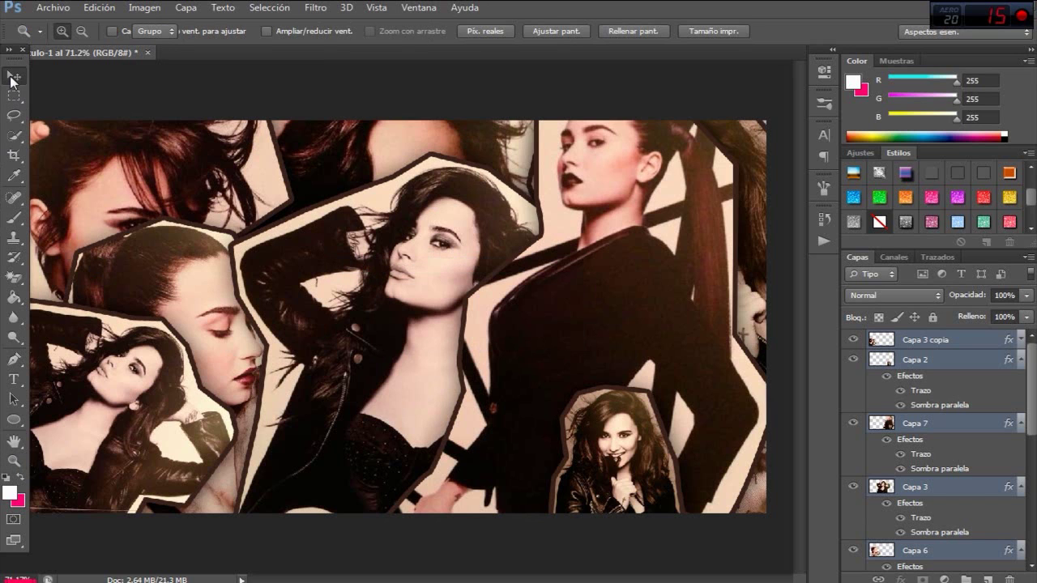